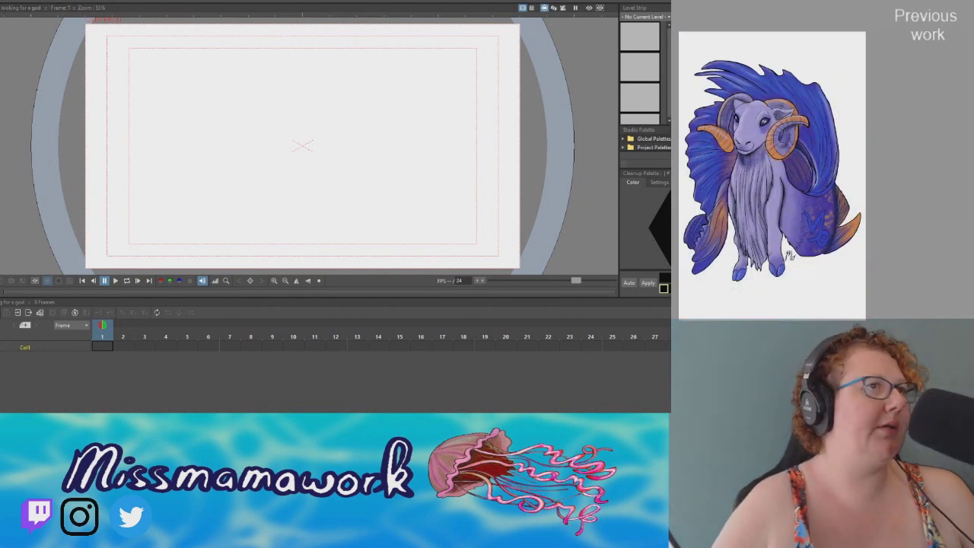
Import the colour palette image and move it beside the sketch.
key("Return")
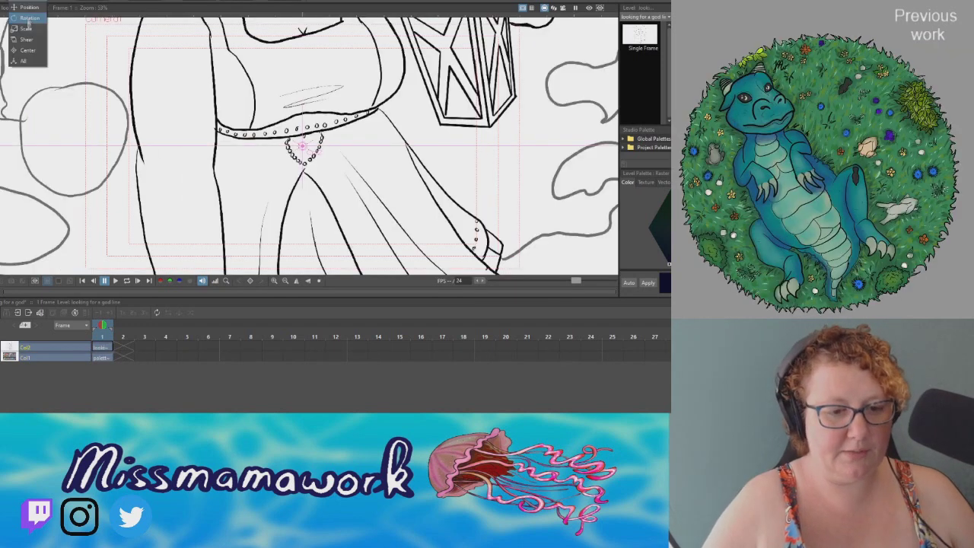
left_click(249, 280)
scroll(224, 95, "up", 2)
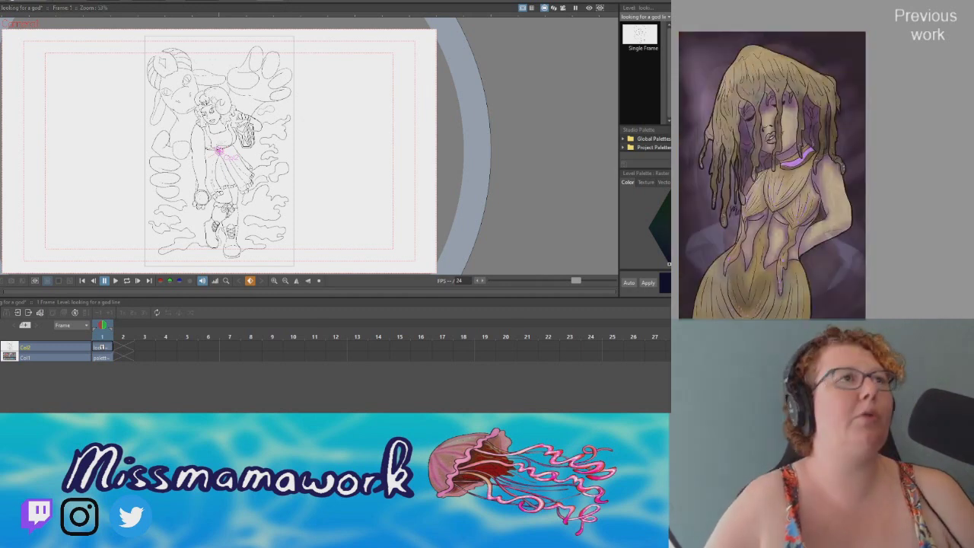
left_click(103, 357)
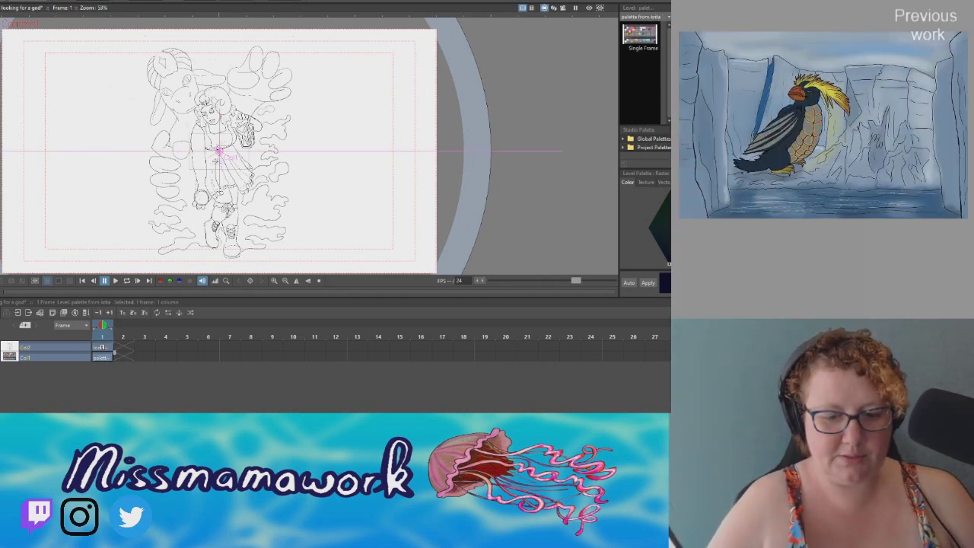
left_click_drag(398, 242, 367, 221)
scroll(243, 156, "up", 3)
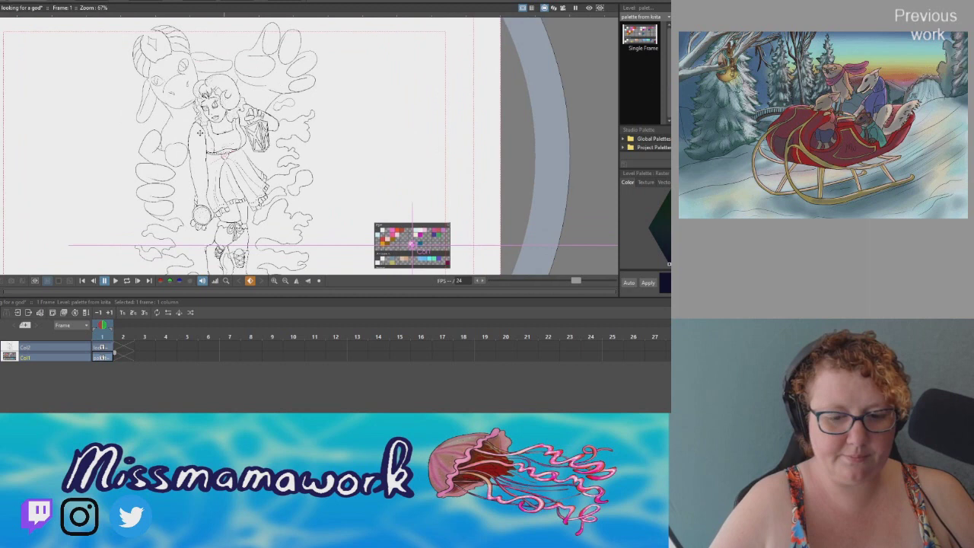
Insert a new empty column Col3 above the sketch, select its frame 1, and zoom onto the face.
left_click(123, 346)
scroll(304, 145, "down", 3)
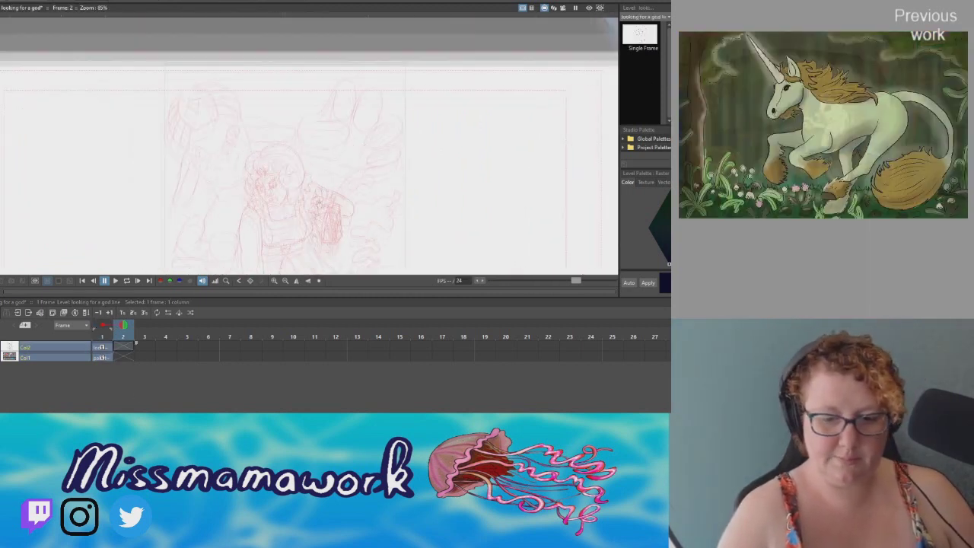
right_click(49, 350)
left_click(83, 208)
left_click(102, 356)
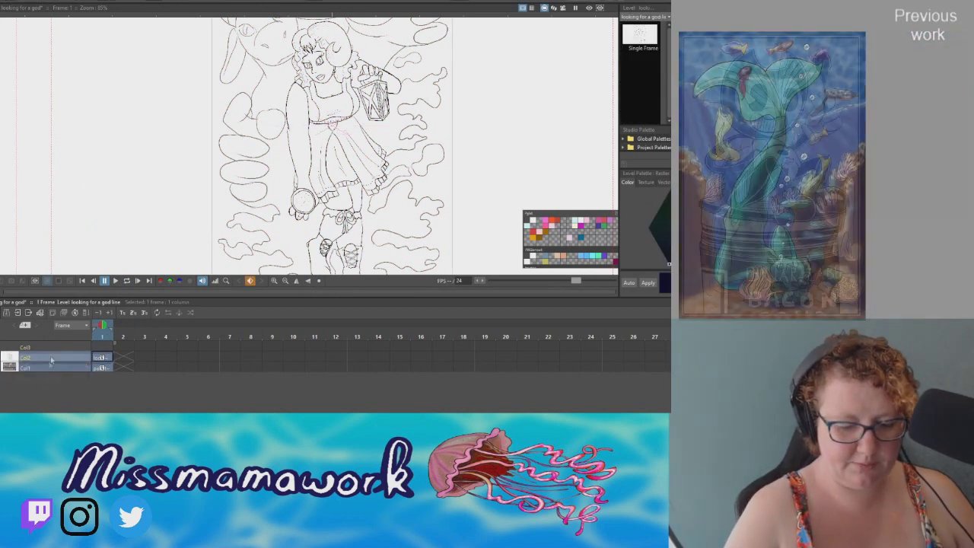
left_click(102, 346)
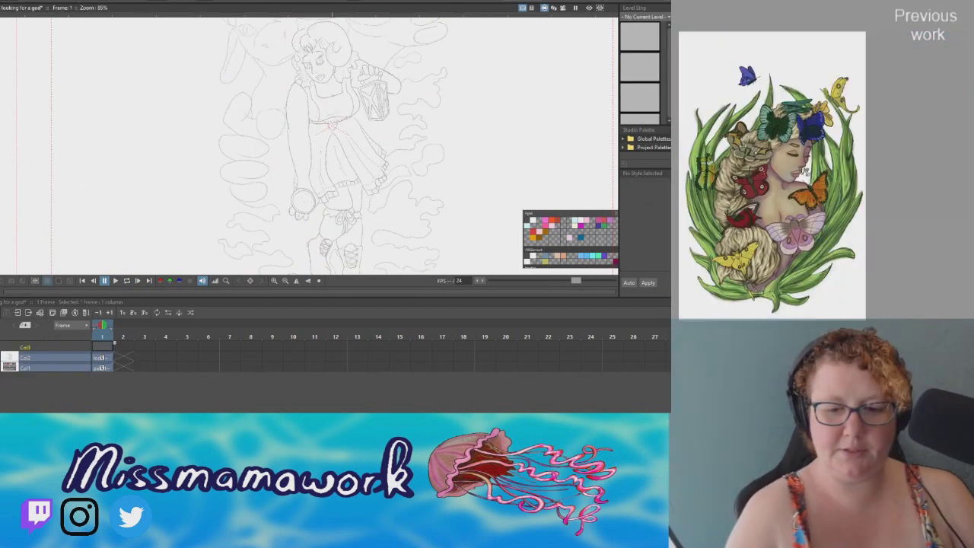
left_click(273, 280)
left_click(274, 280)
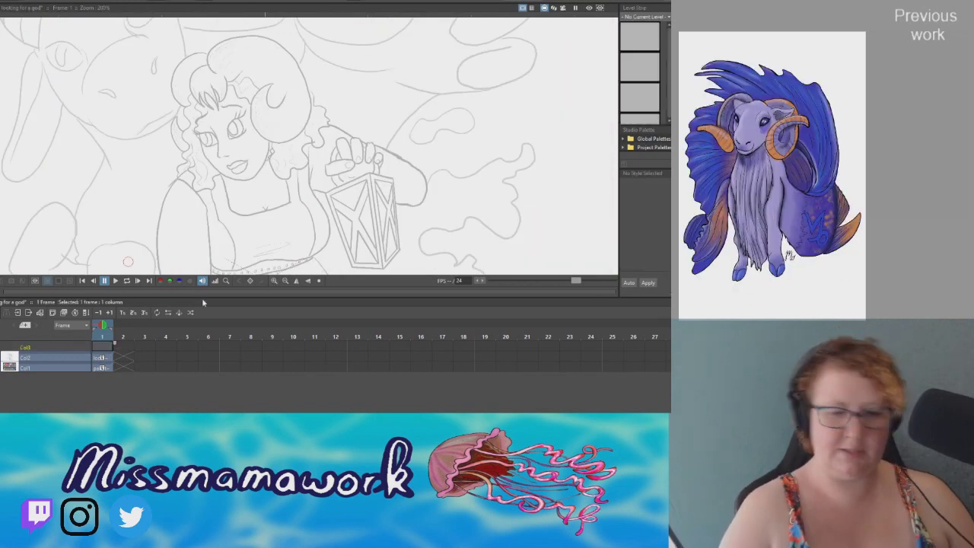
Ink the horn's round outline and the curly hair strands beside the face.
right_click(300, 126)
mouse_move(296, 56)
left_mouse_down()
mouse_move(311, 105)
mouse_move(251, 138)
left_mouse_up()
key("Escape")
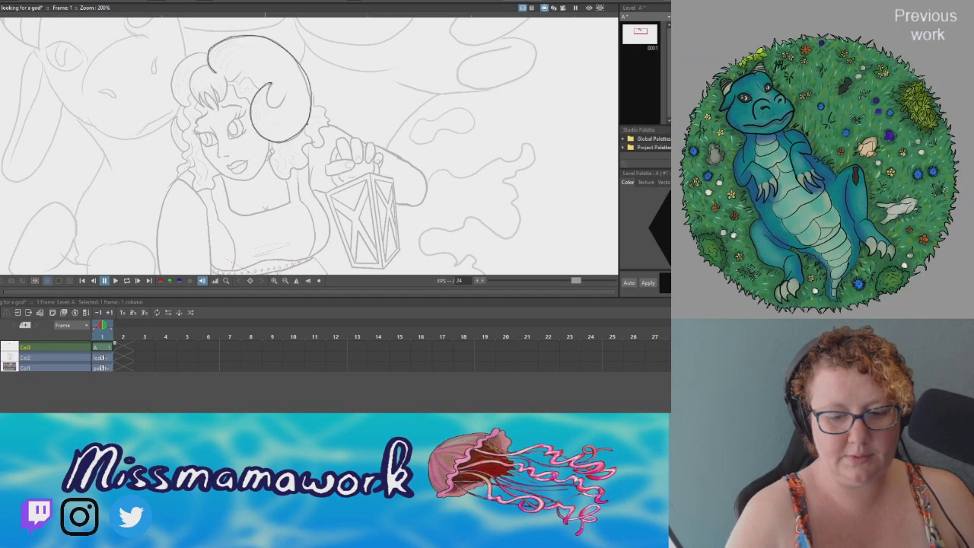
mouse_move(225, 79)
left_mouse_down()
mouse_move(216, 109)
mouse_move(197, 105)
mouse_move(230, 85)
left_mouse_up()
left_click_drag(182, 61, 175, 104)
Ink the curls on the left side of her hair and her eye outline.
left_click_drag(304, 152, 365, 137)
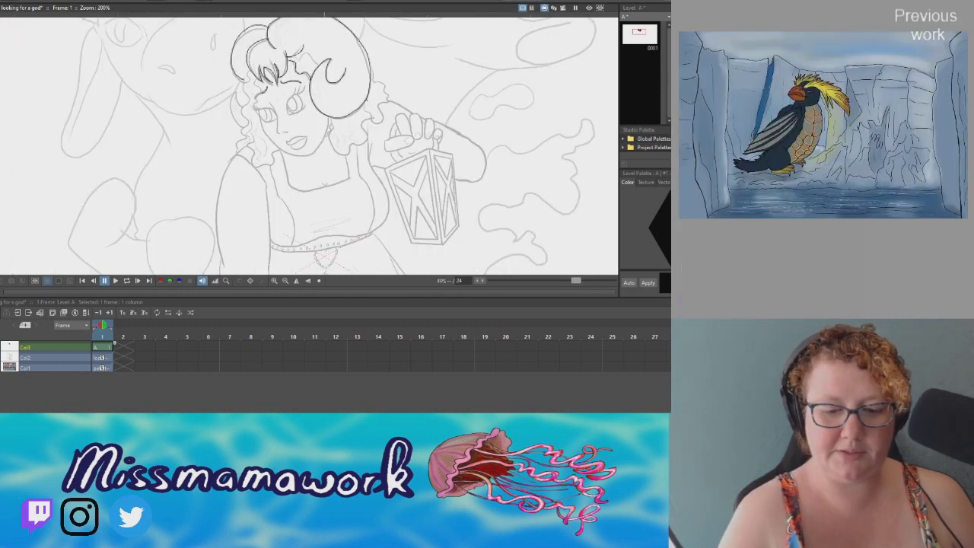
right_click(266, 162)
key("Escape")
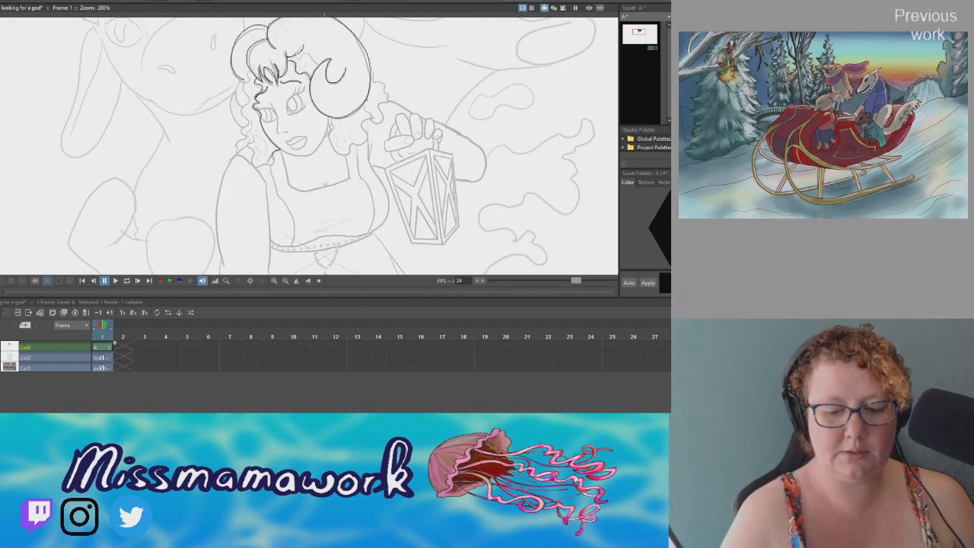
left_click_drag(249, 79, 231, 124)
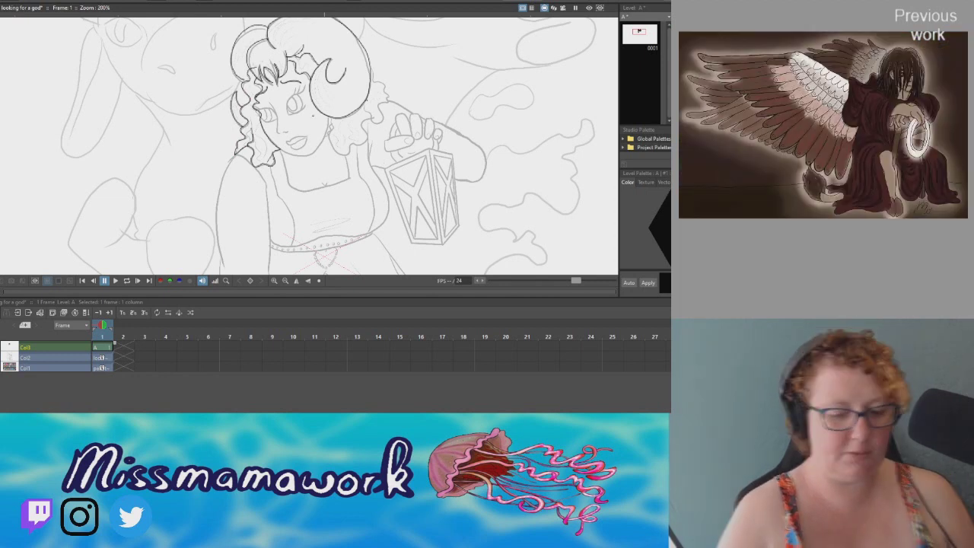
scroll(289, 129, "up", 1)
scroll(289, 129, "up", 1)
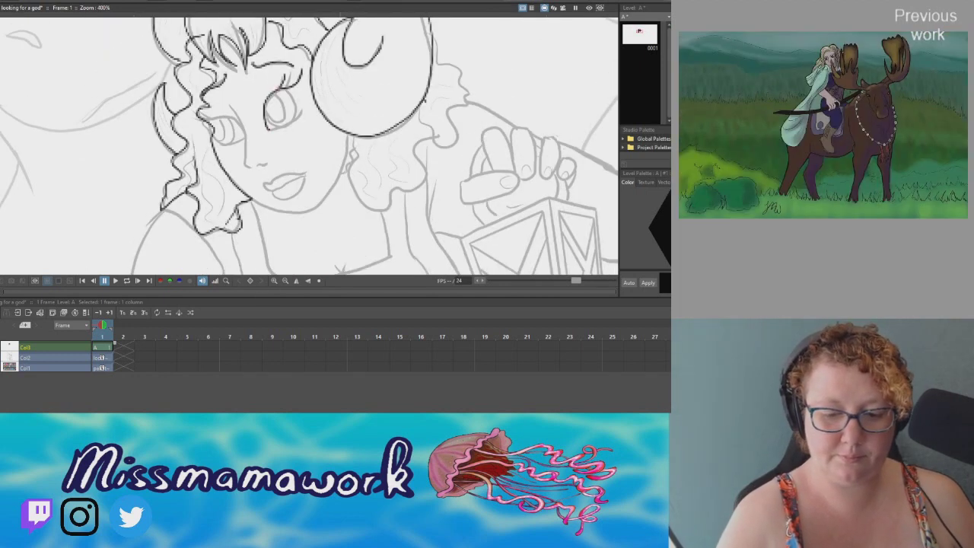
left_click_drag(270, 127, 303, 112)
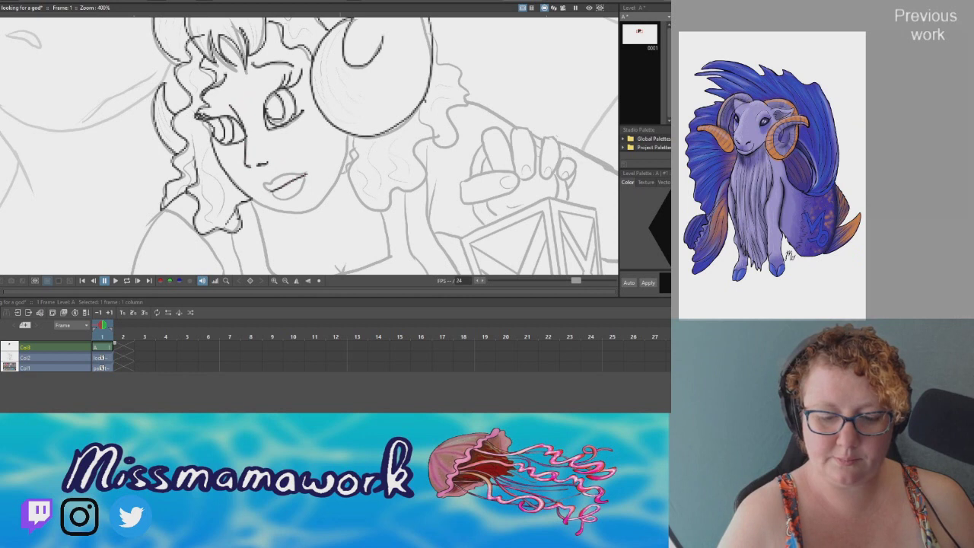
Ink the hair curls below her ear and the horn's inner edge and ridges.
right_click(291, 196)
key("Escape")
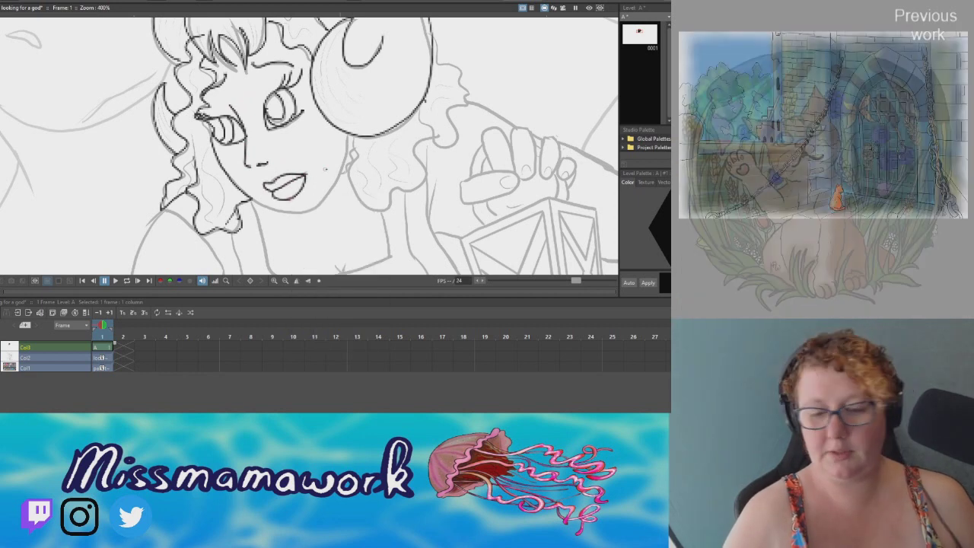
left_click_drag(325, 169, 211, 146)
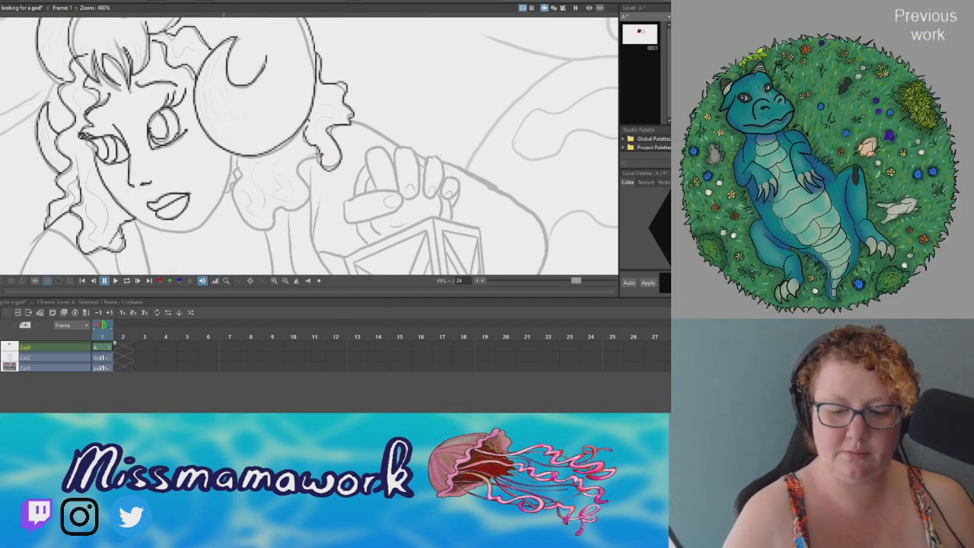
left_click_drag(304, 206, 248, 229)
left_click_drag(232, 155, 227, 184)
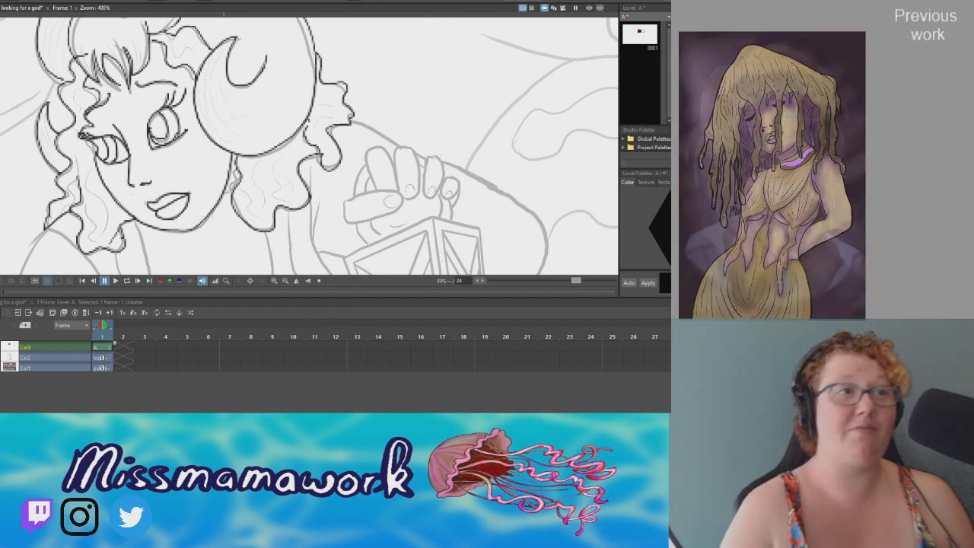
left_click_drag(220, 53, 205, 133)
left_click_drag(276, 87, 228, 96)
left_click_drag(263, 99, 225, 113)
left_click_drag(264, 120, 225, 127)
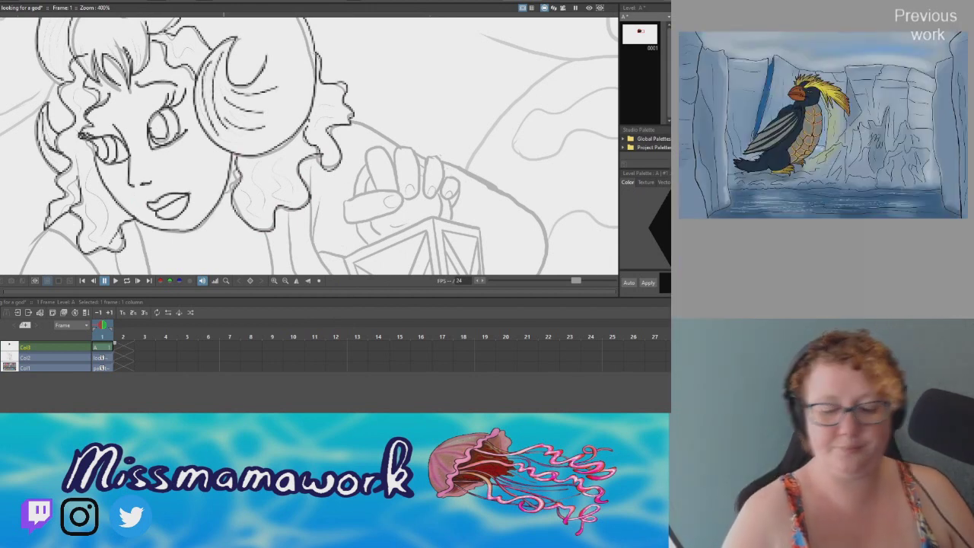
Ink her neckline and the left body and arm line.
left_click_drag(304, 190, 353, 49)
left_click_drag(316, 87, 319, 141)
left_click_drag(186, 77, 216, 160)
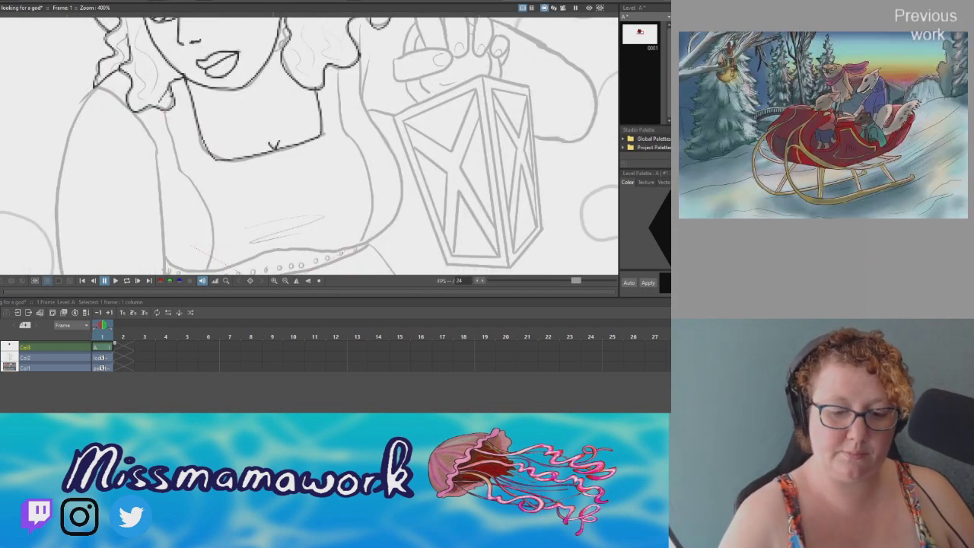
left_click_drag(163, 108, 180, 169)
left_click_drag(177, 162, 214, 267)
Ink the right chest contour, right arm, lower chest curve and left shoulder.
left_click_drag(359, 55, 387, 141)
left_click_drag(376, 128, 365, 239)
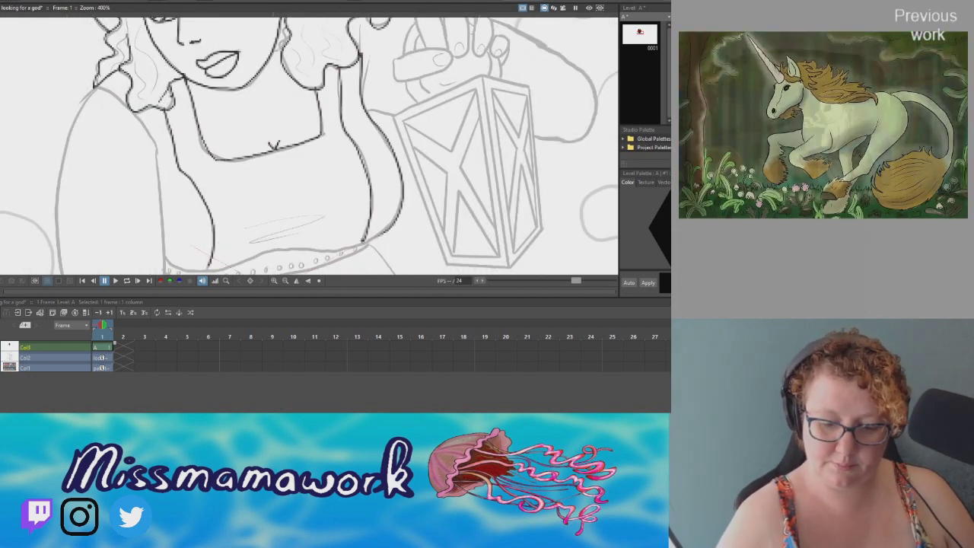
left_click_drag(165, 251, 276, 266)
left_click_drag(161, 228, 165, 254)
left_click_drag(142, 112, 161, 245)
left_click_drag(94, 82, 145, 120)
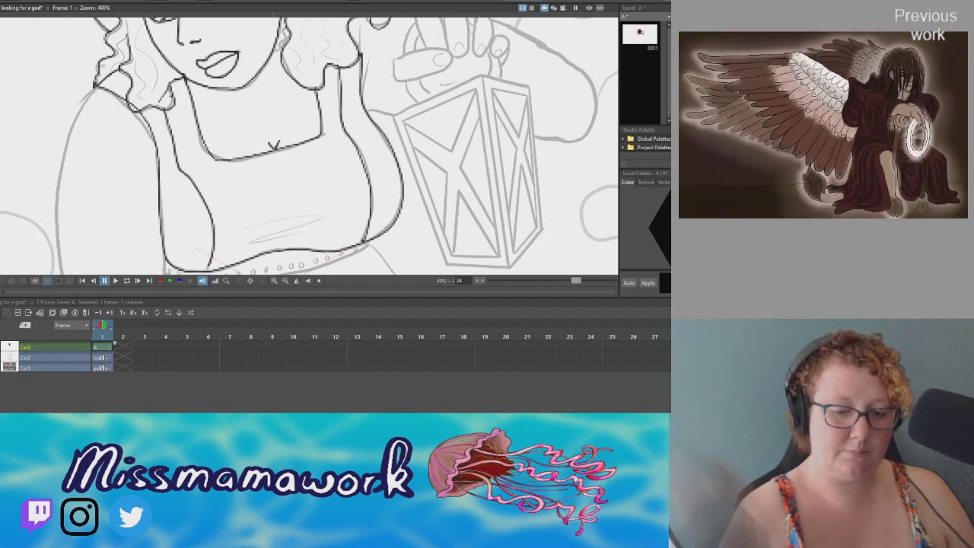
left_click(274, 280)
Ink the round hand-held object, a finger outline and marks near the wrist.
scroll(301, 152, "up", 6)
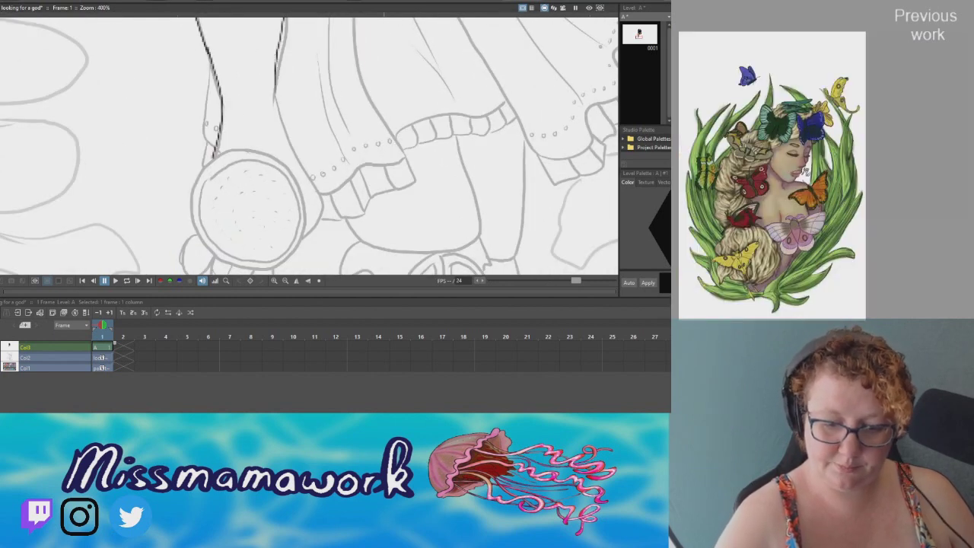
mouse_move(289, 170)
left_mouse_down()
mouse_move(229, 159)
mouse_move(296, 248)
left_mouse_up()
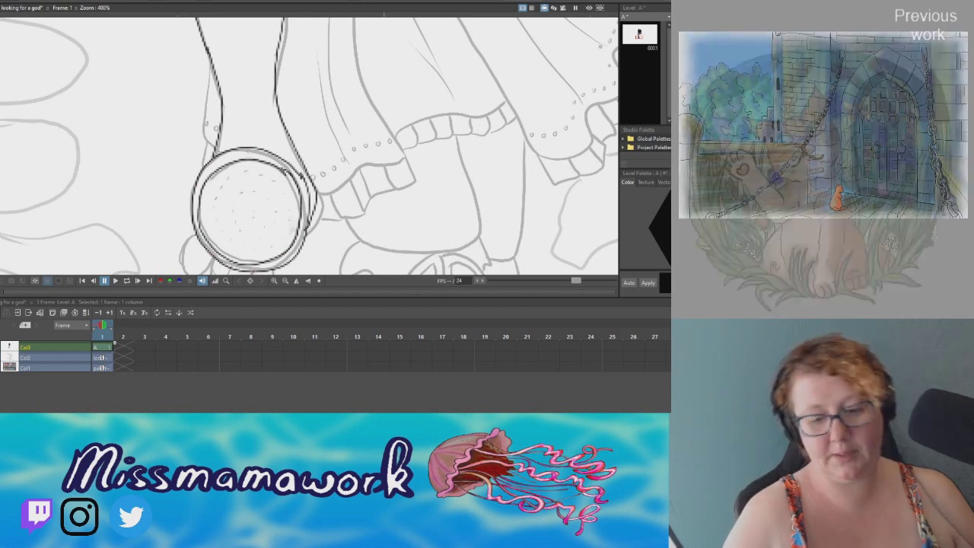
scroll(309, 145, "down", 3)
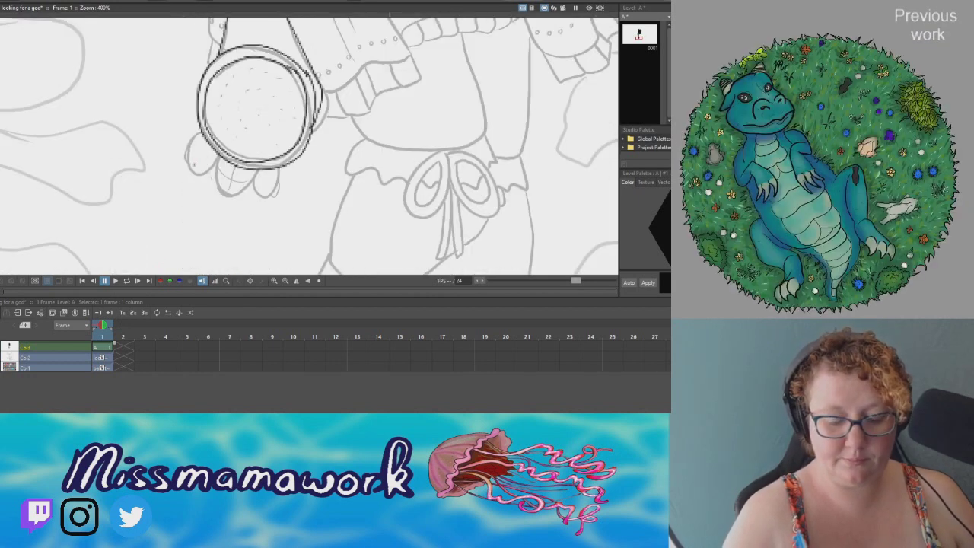
left_click_drag(197, 152, 194, 165)
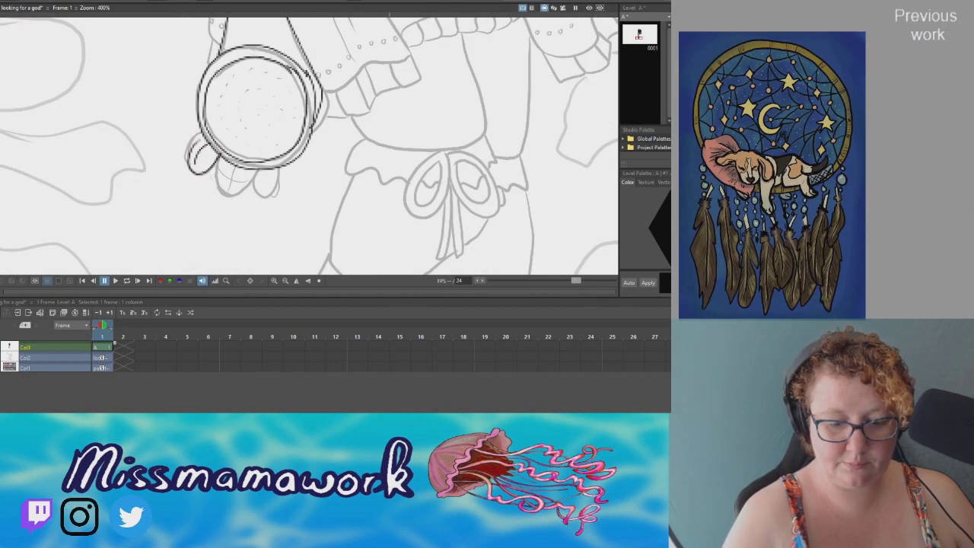
left_click_drag(232, 166, 250, 187)
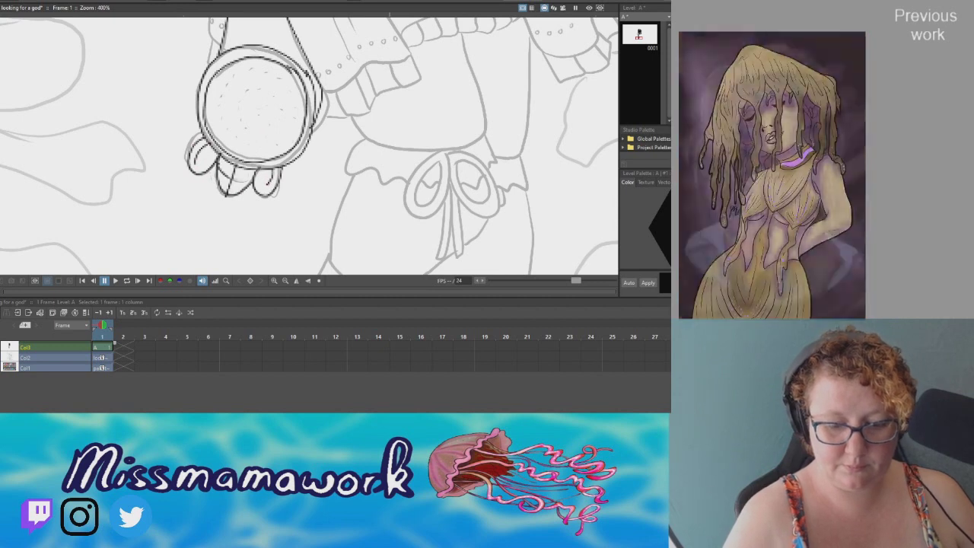
left_click_drag(305, 114, 232, 228)
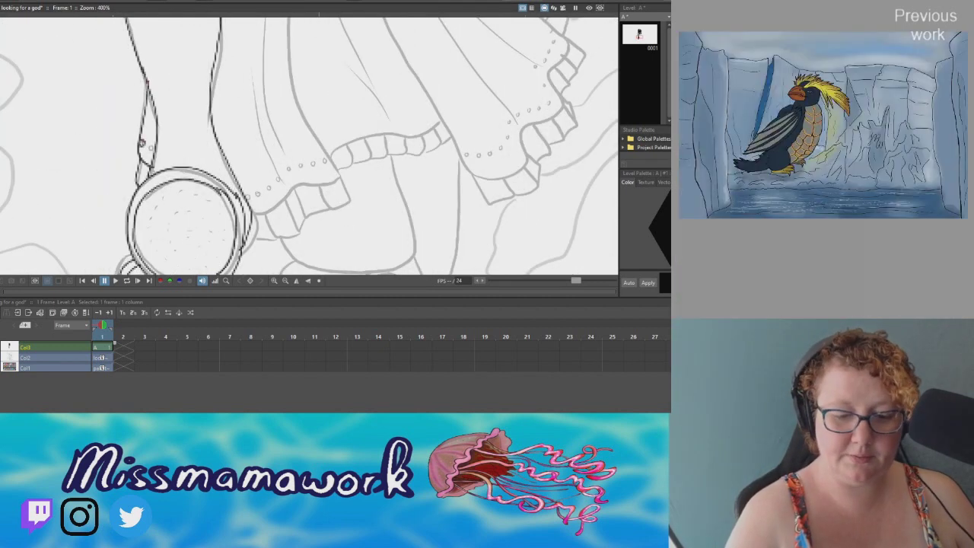
left_click_drag(149, 143, 154, 149)
Ink the dress edge with three beads and the two-line cloth fold.
left_click_drag(293, 184, 289, 19)
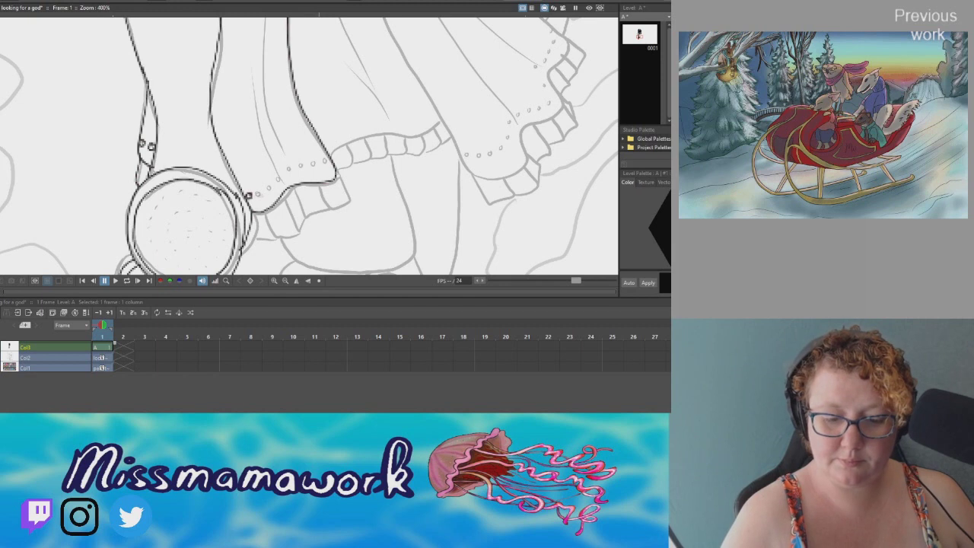
left_click(258, 193)
left_click(268, 187)
left_click(314, 163)
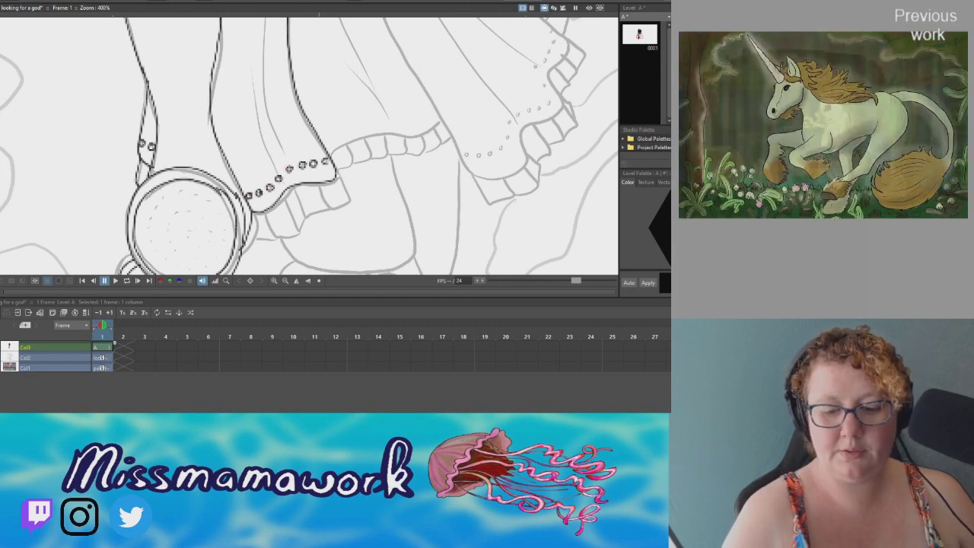
left_click_drag(275, 236, 299, 231)
left_click_drag(283, 196, 298, 233)
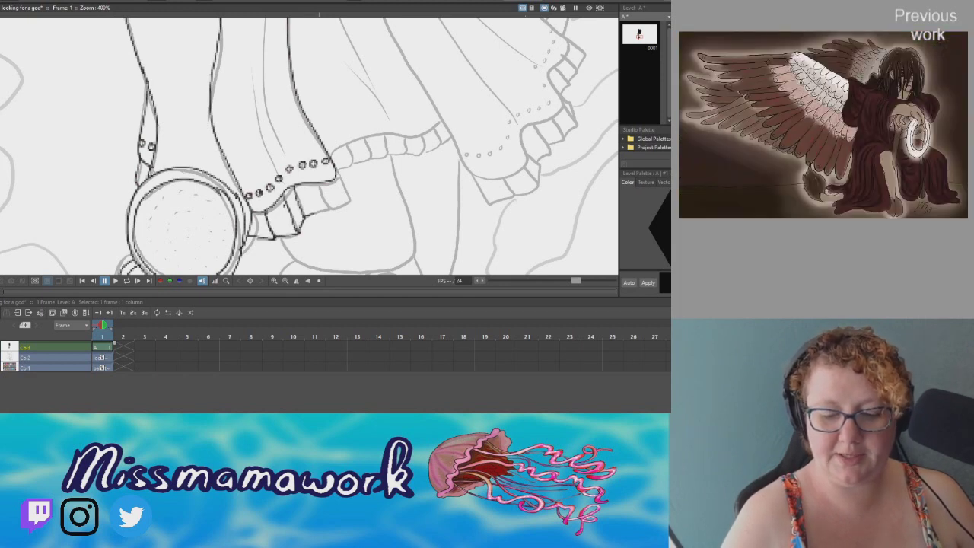
Ink the ruffle's top edge and its three scallop lines.
left_click_drag(335, 148, 441, 120)
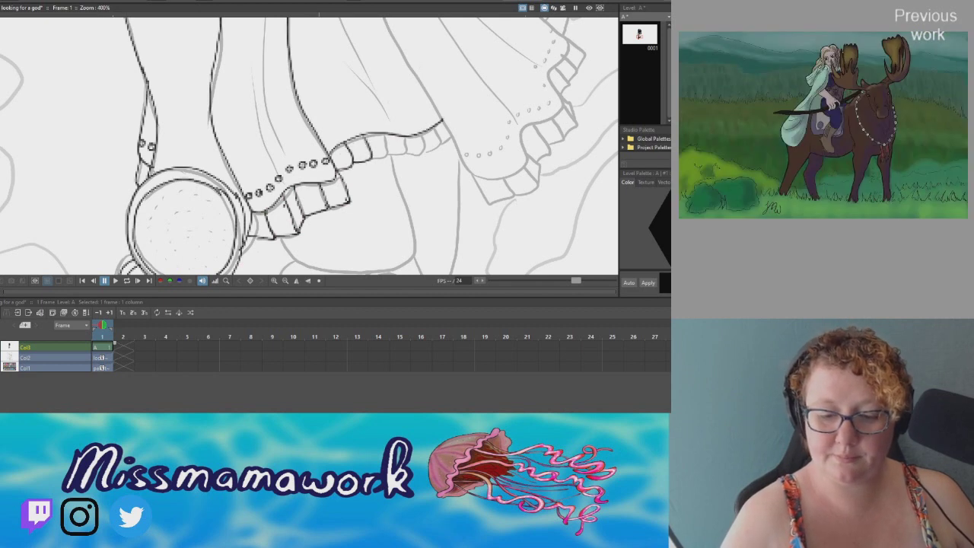
left_click_drag(362, 133, 373, 156)
left_click_drag(387, 134, 391, 155)
left_click_drag(408, 134, 411, 154)
Dab ink over the beads of the hanging chain.
scroll(308, 144, "up", 3)
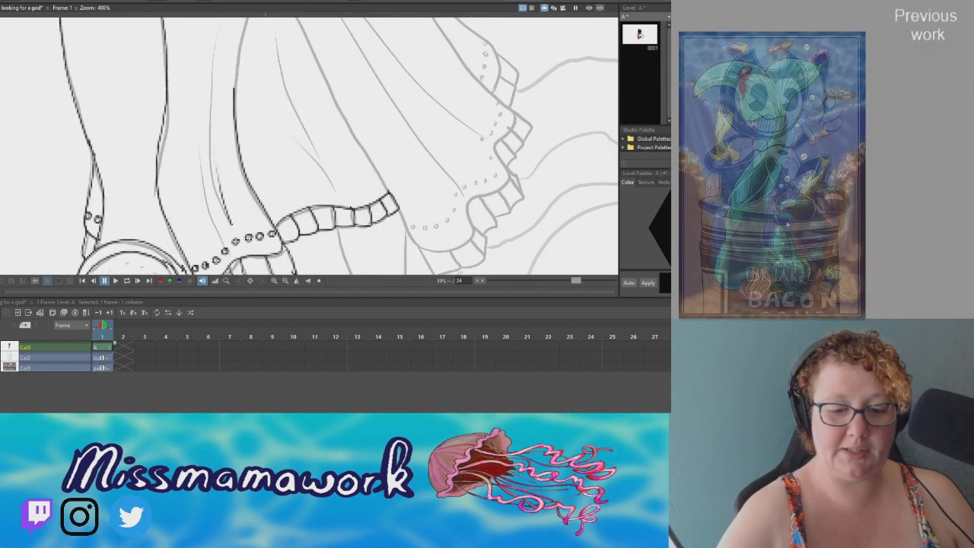
scroll(308, 145, "up", 5)
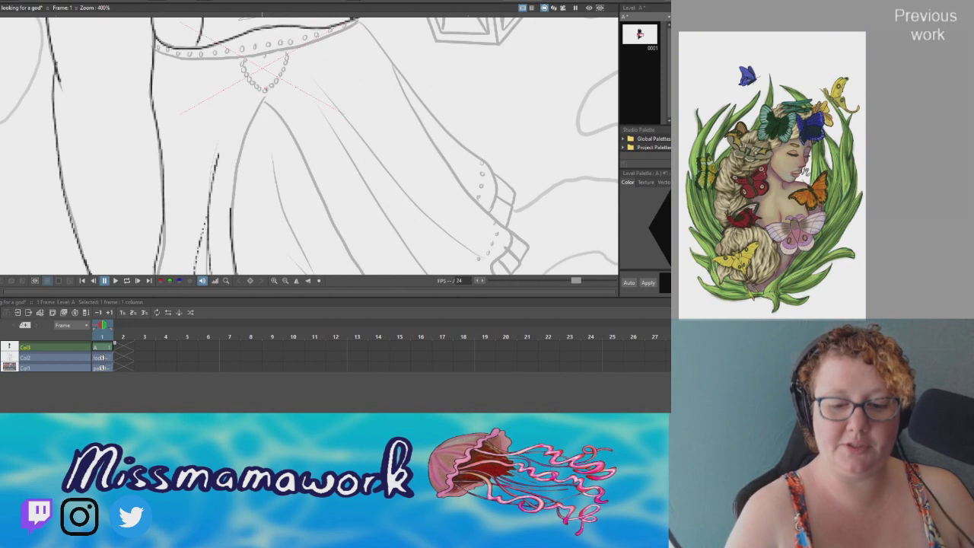
left_click_drag(268, 89, 286, 67)
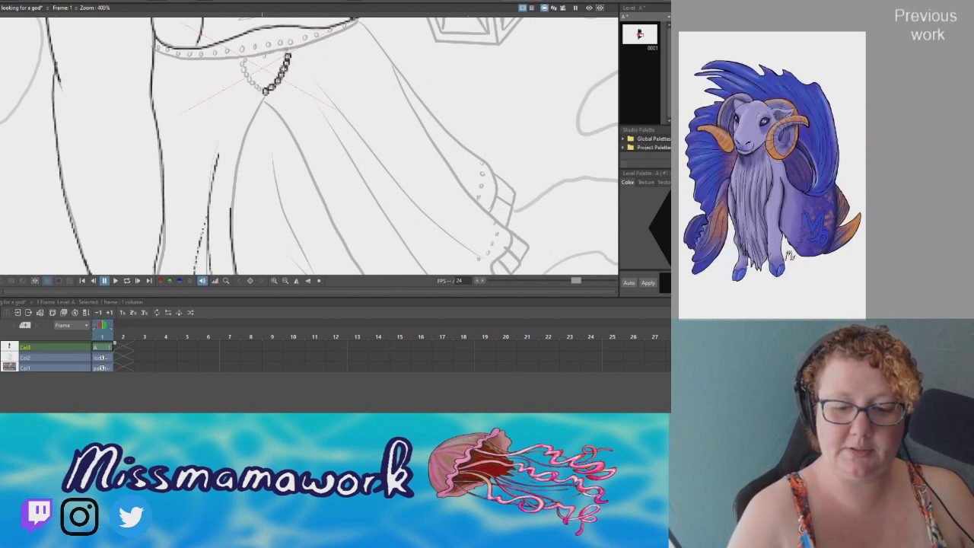
left_click(286, 51)
left_click(260, 87)
left_click(244, 61)
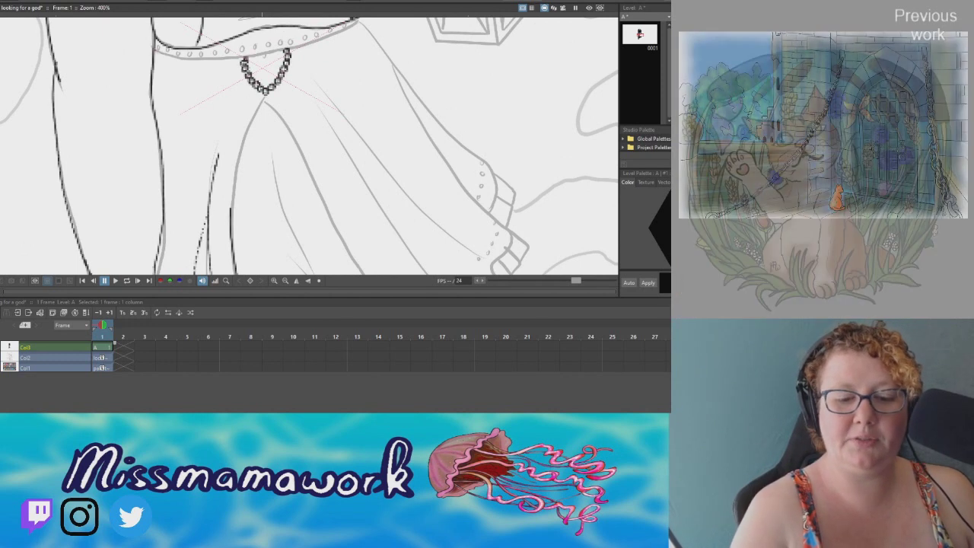
Dab ink over each bead along the waistband, left to right.
left_click(166, 49)
left_click(178, 52)
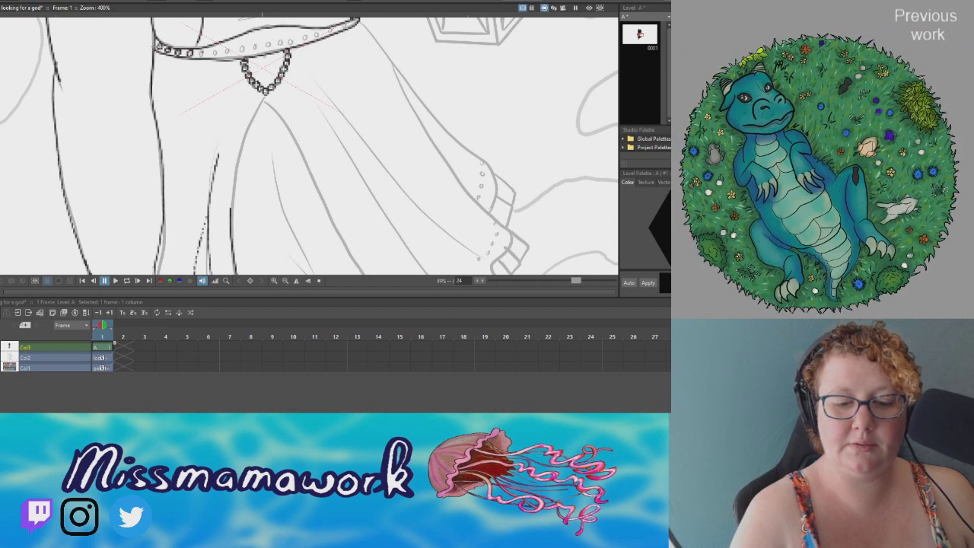
left_click(228, 50)
left_click(243, 48)
left_click(255, 47)
left_click(269, 45)
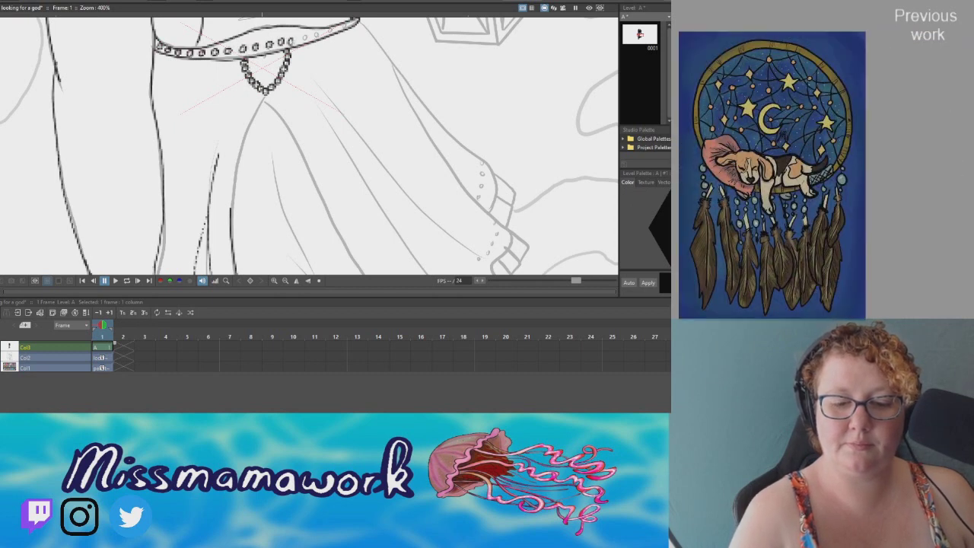
left_click(293, 43)
left_click(304, 36)
Trace the lower skirt ruffle edge, then return to the necklace area.
scroll(380, 271, "down", 2)
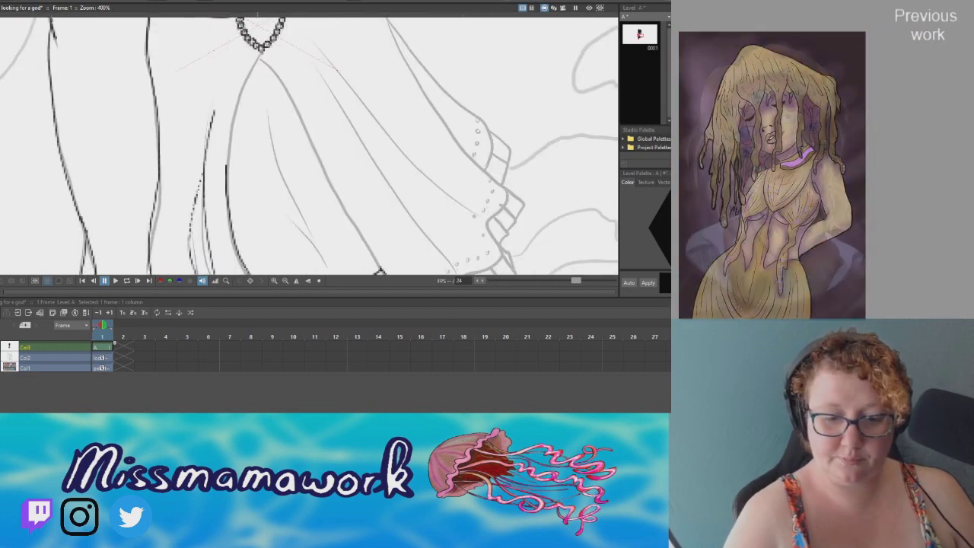
mouse_move(380, 270)
left_mouse_down()
mouse_move(205, 175)
mouse_move(289, 212)
left_mouse_up()
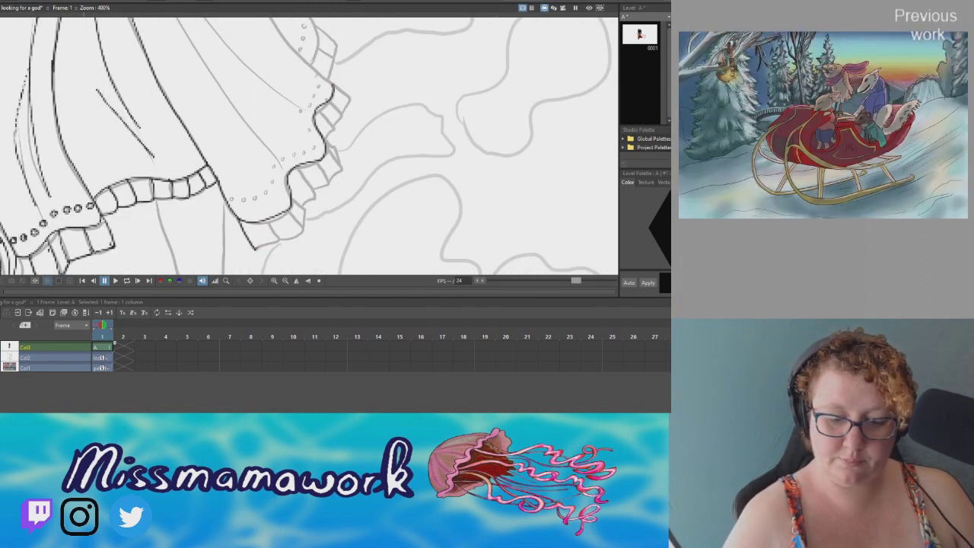
left_click_drag(257, 247, 275, 222)
left_click_drag(277, 221, 302, 234)
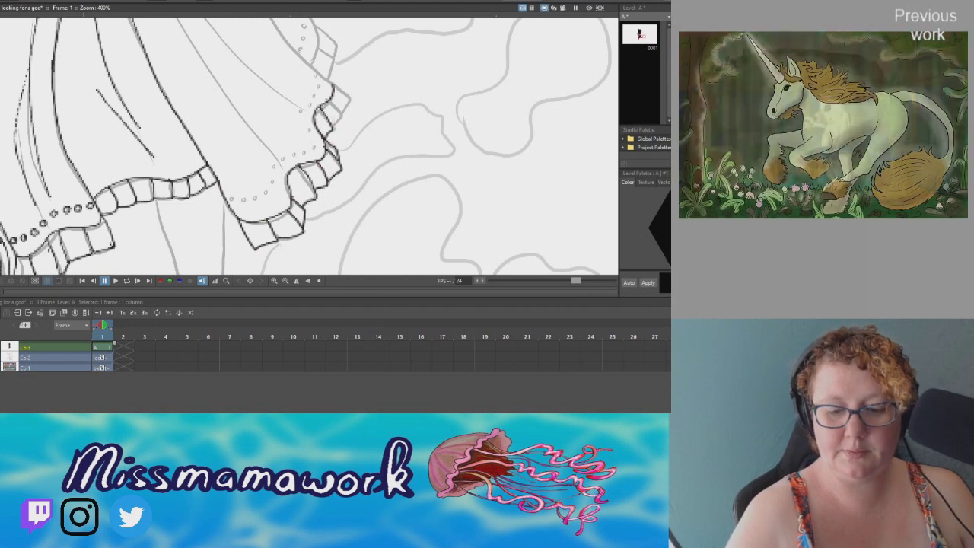
left_click_drag(319, 137, 335, 236)
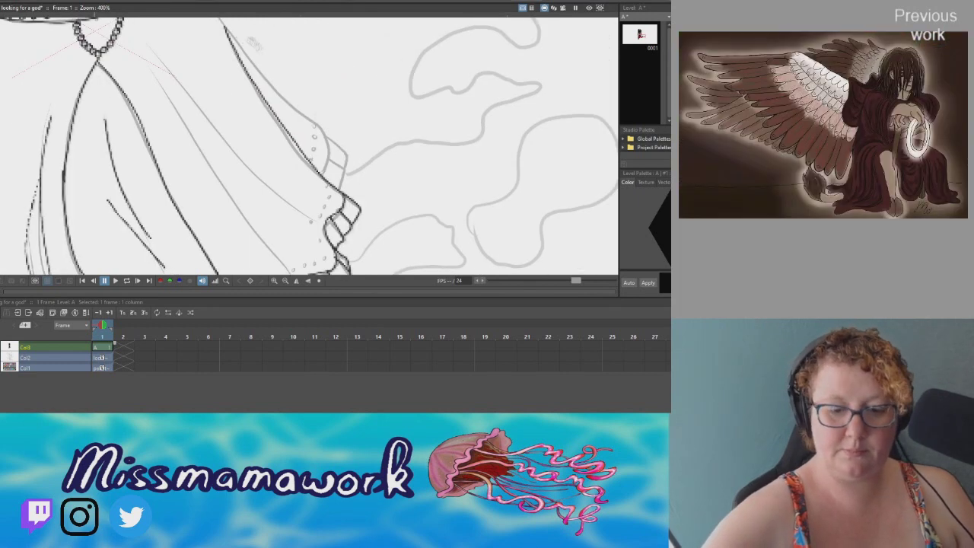
left_click_drag(251, 68, 297, 137)
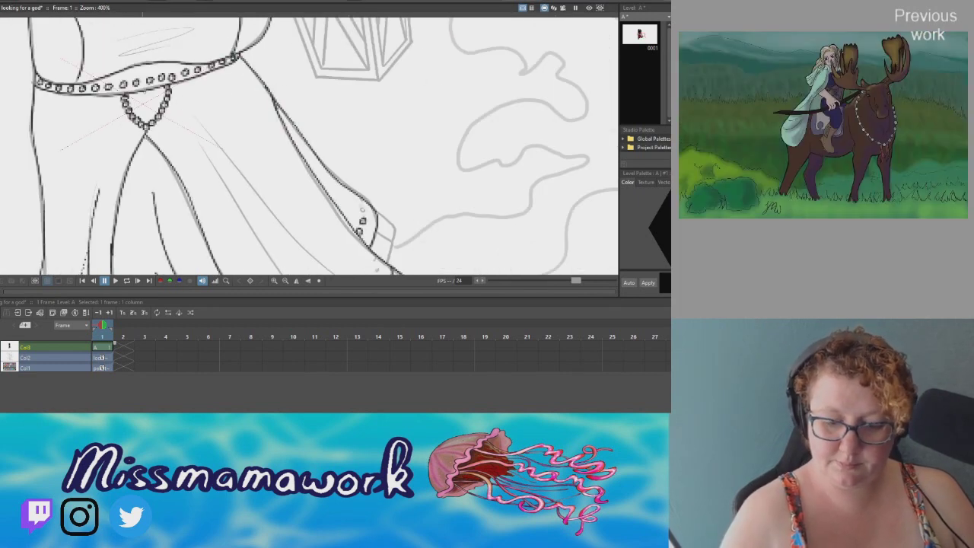
Ink the thumb and finger outlines of the hand gripping the lantern.
left_click_drag(426, 23, 429, 146)
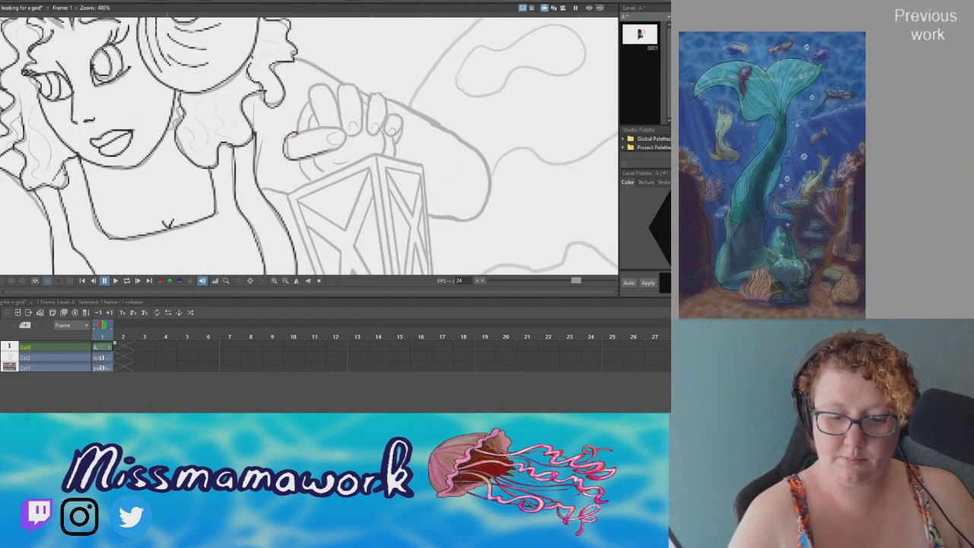
left_click_drag(342, 131, 287, 145)
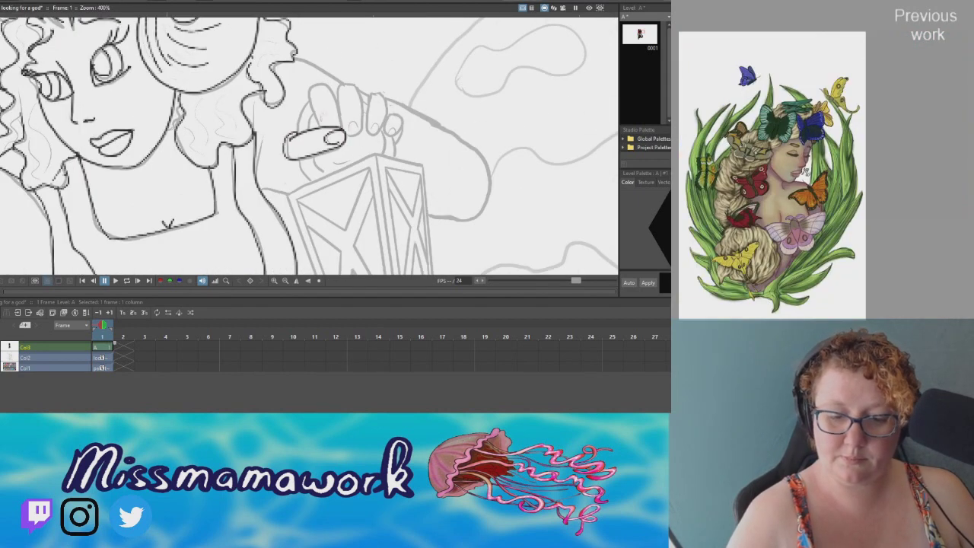
mouse_move(368, 91)
left_mouse_down()
mouse_move(384, 131)
mouse_move(400, 137)
left_mouse_up()
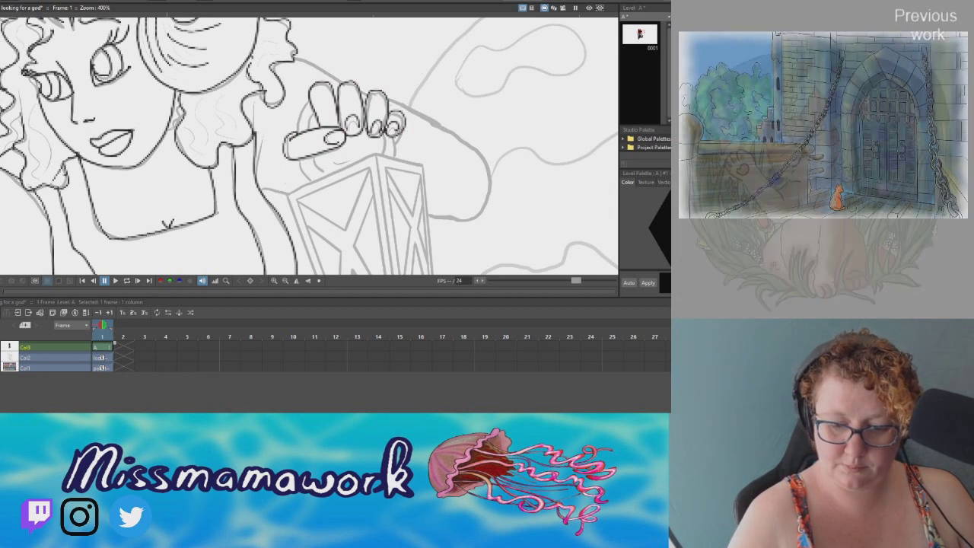
right_click(394, 157)
left_click(294, 130)
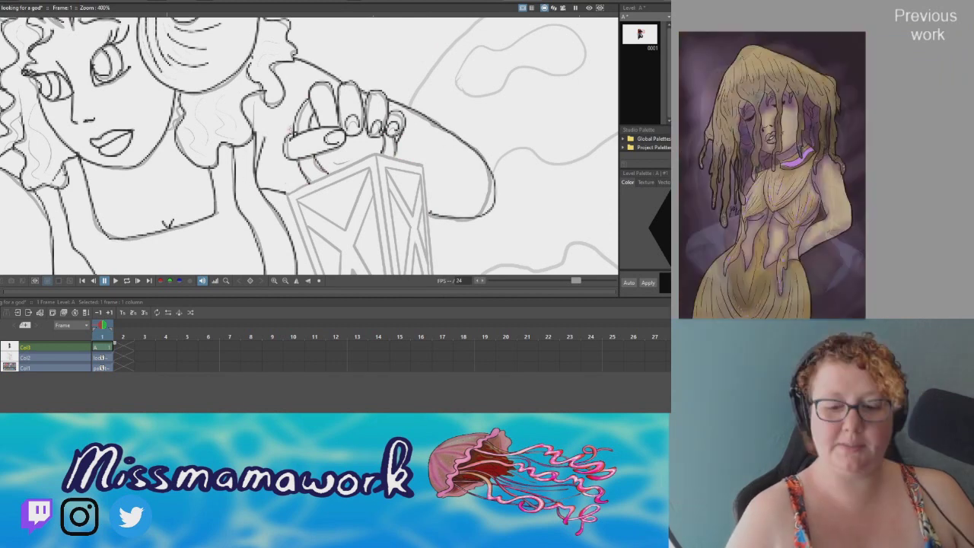
Ink the lantern's main outline strokes, right panel line and top edge.
scroll(309, 144, "down", 3)
left_click_drag(327, 52, 384, 45)
left_click_drag(253, 82, 305, 230)
left_click_drag(341, 45, 365, 233)
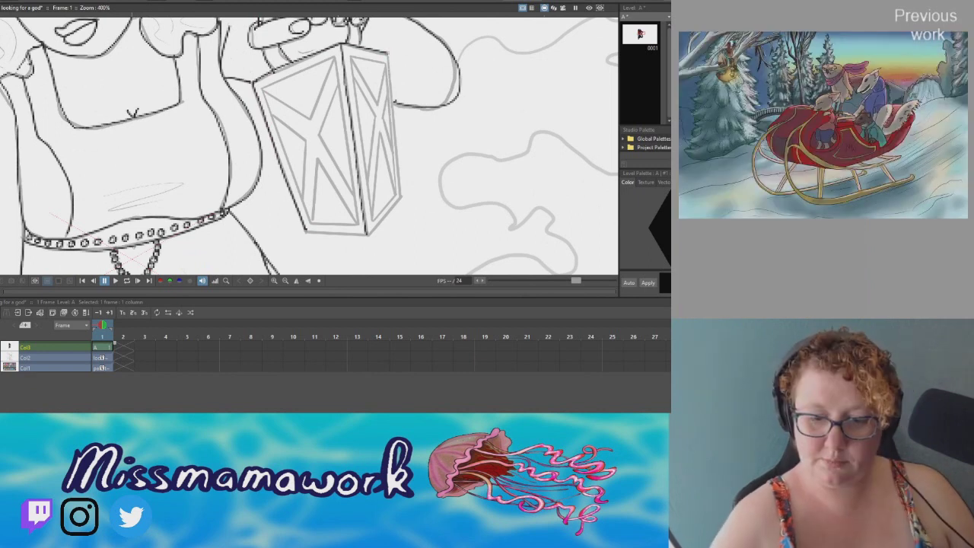
left_click_drag(369, 101, 359, 206)
left_click_drag(349, 60, 386, 55)
left_click_drag(366, 102, 380, 205)
Ink the lantern's remaining right panel, top-left edge, frame line and centre edge.
left_click_drag(381, 136, 394, 193)
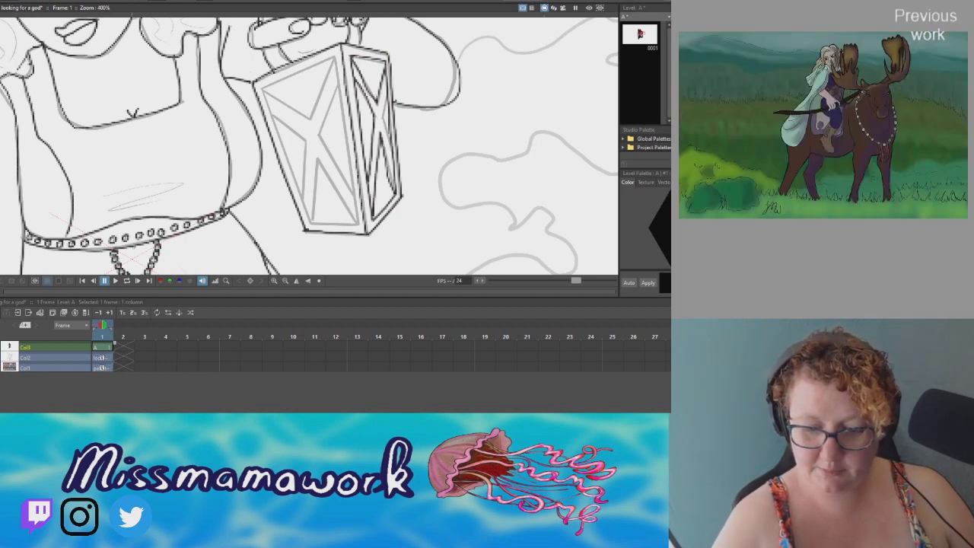
left_click_drag(387, 95, 391, 149)
left_click_drag(262, 89, 336, 51)
left_click_drag(262, 90, 320, 61)
left_click_drag(276, 132, 311, 221)
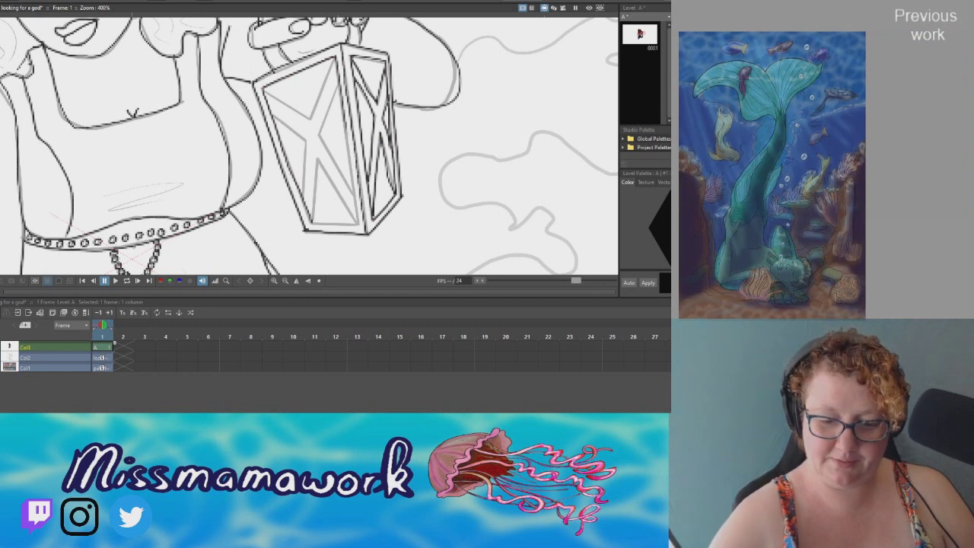
left_click_drag(344, 123, 357, 222)
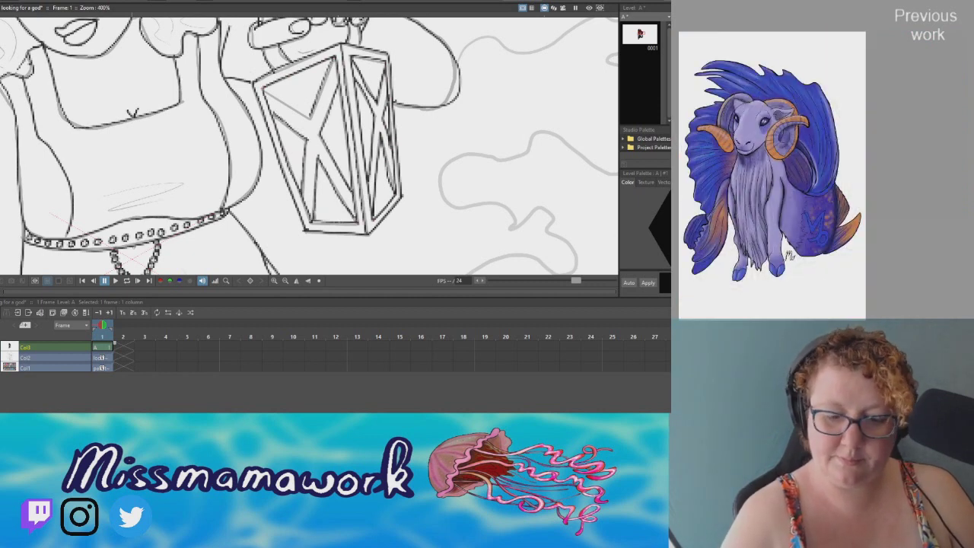
Ink the row of dots along the skirt hem.
scroll(309, 144, "down", 3)
scroll(309, 145, "down", 3)
scroll(308, 144, "down", 3)
left_click(409, 138)
left_click(436, 96)
left_click(446, 91)
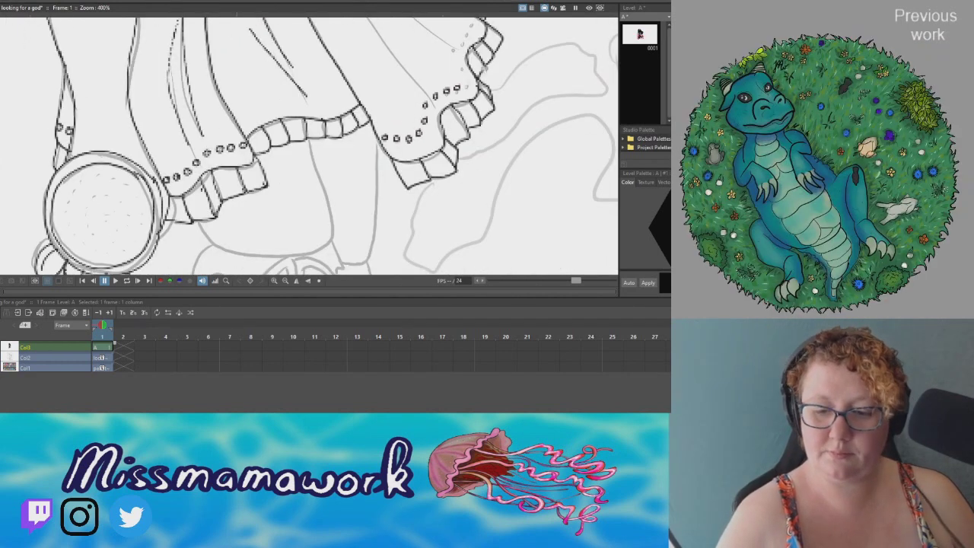
scroll(309, 145, "up", 2)
scroll(309, 145, "right", 3)
left_click(288, 172)
left_click(285, 156)
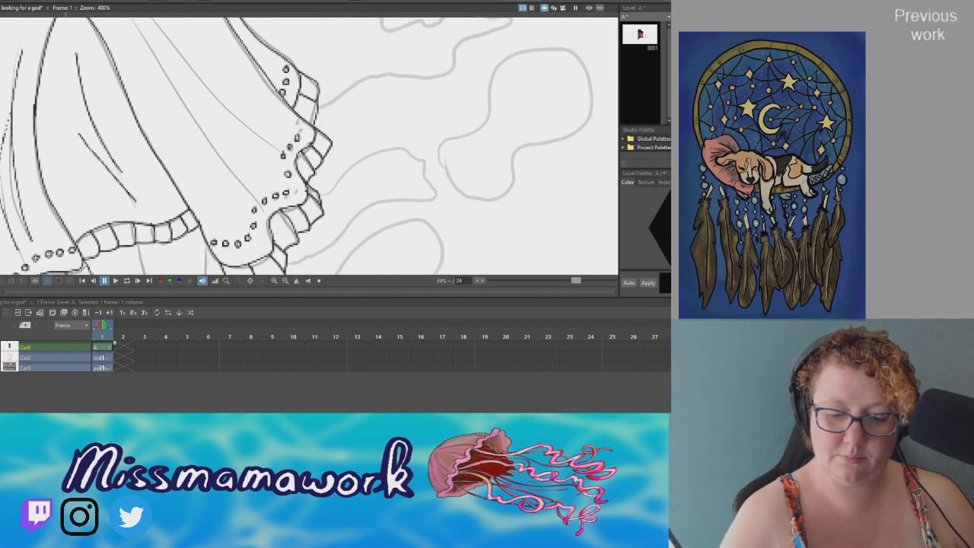
left_click(297, 126)
Ink the long leg outline below the skirt.
scroll(309, 145, "down", 3)
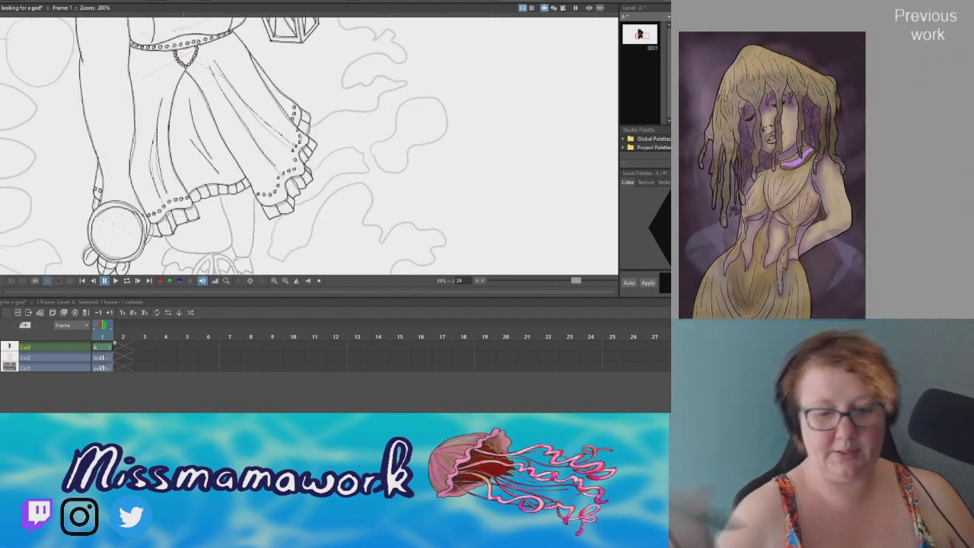
scroll(309, 145, "down", 3)
scroll(244, 102, "up", 3)
scroll(308, 145, "up", 3)
right_click(328, 181)
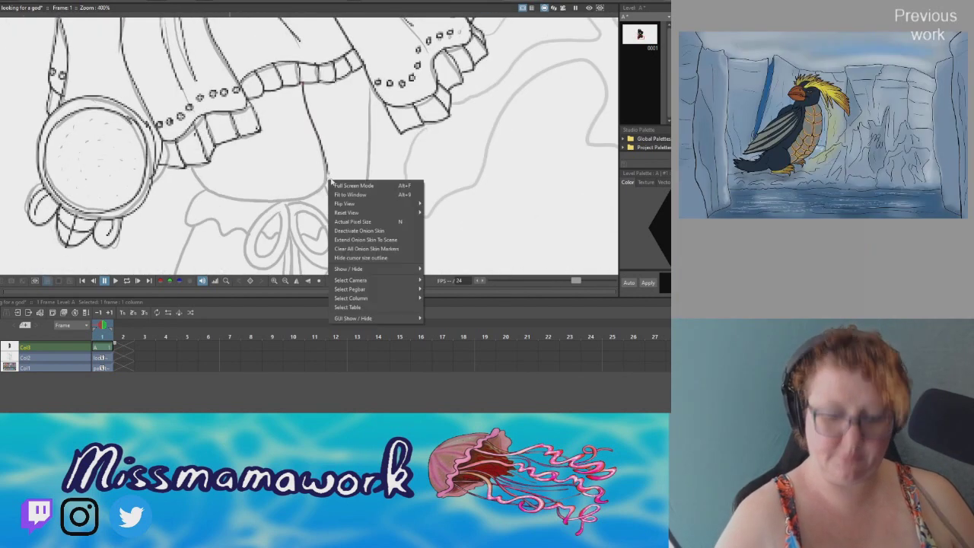
key("Escape")
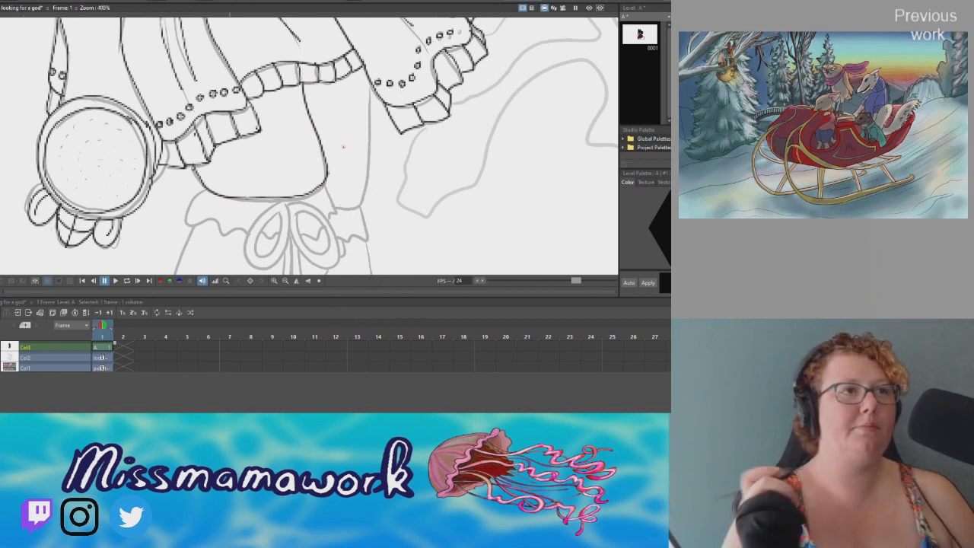
left_click_drag(372, 84, 338, 204)
right_click(337, 200)
key("Escape")
scroll(336, 201, "down", 2)
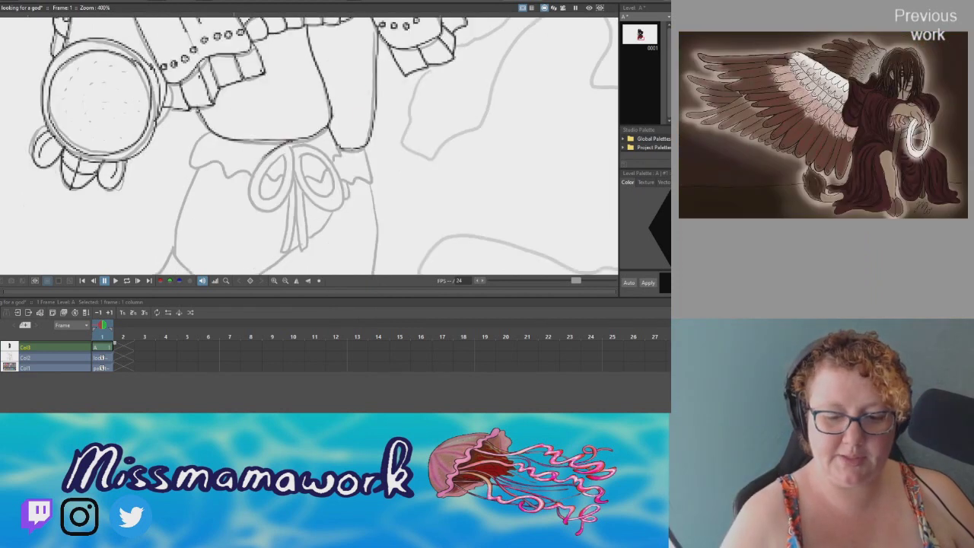
Ink the bow's centre, left and right loops, and its two tails.
left_click_drag(292, 176, 320, 143)
left_click_drag(344, 175, 295, 206)
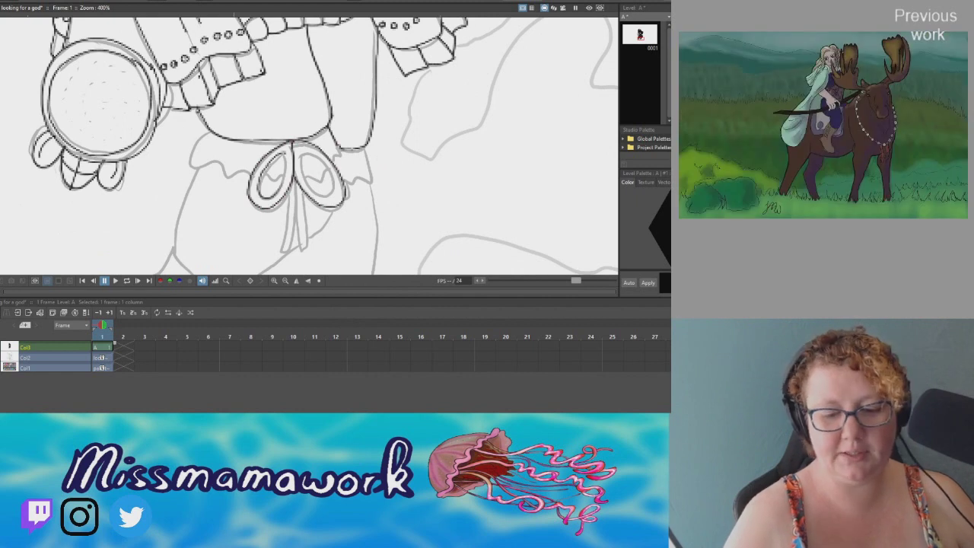
left_click_drag(289, 152, 275, 194)
left_click_drag(299, 152, 331, 178)
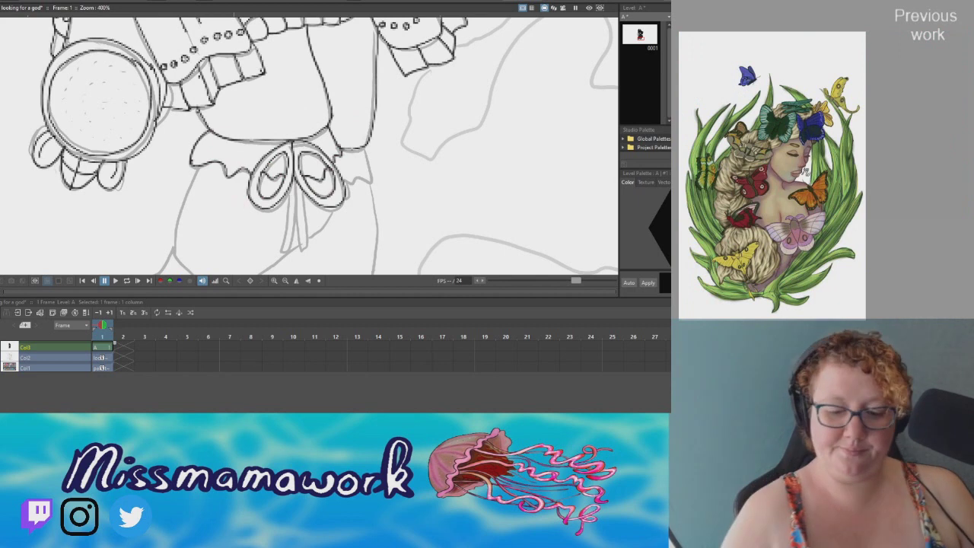
left_click_drag(295, 181, 306, 248)
mouse_move(318, 207)
left_mouse_down()
mouse_move(333, 232)
mouse_move(251, 269)
left_mouse_up()
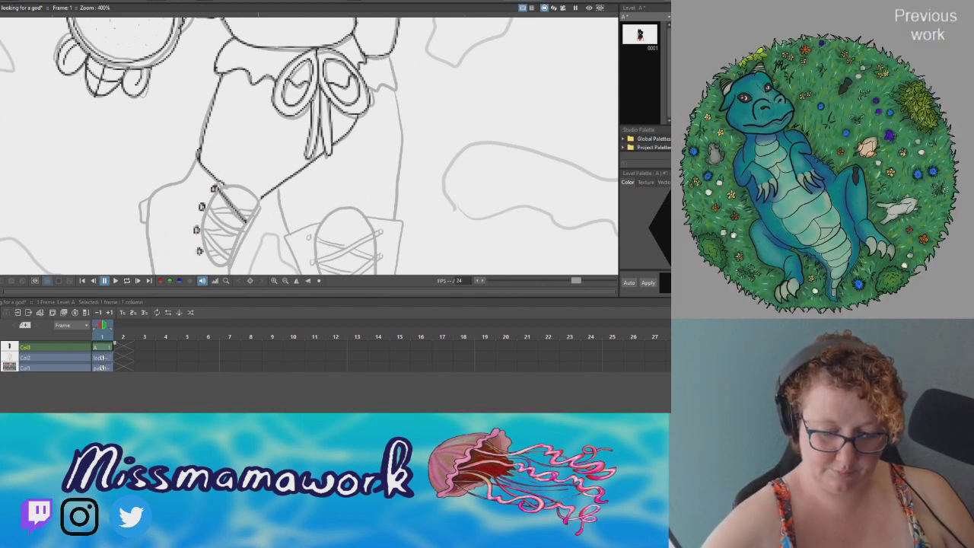
Ink a second lacing line across the left boot.
left_click_drag(202, 206, 240, 233)
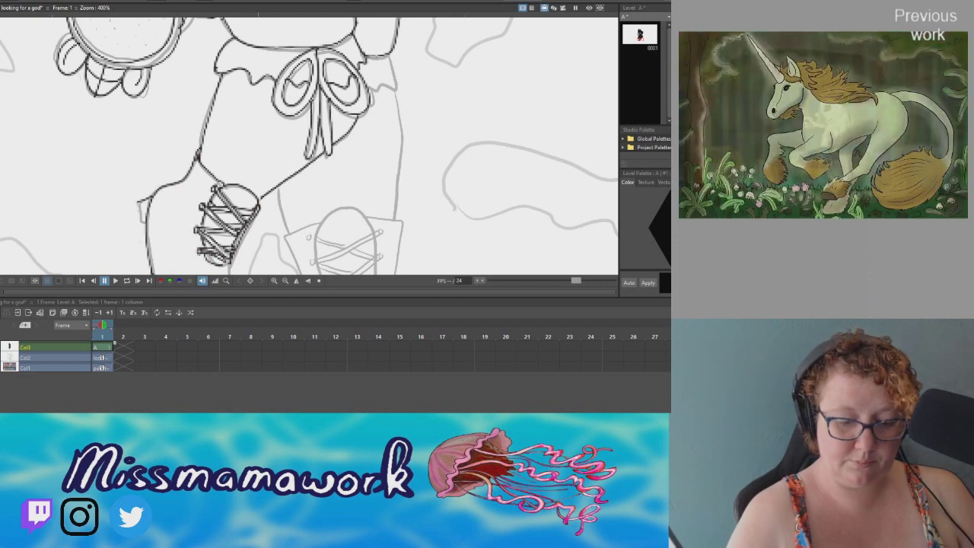
scroll(309, 145, "down", 5)
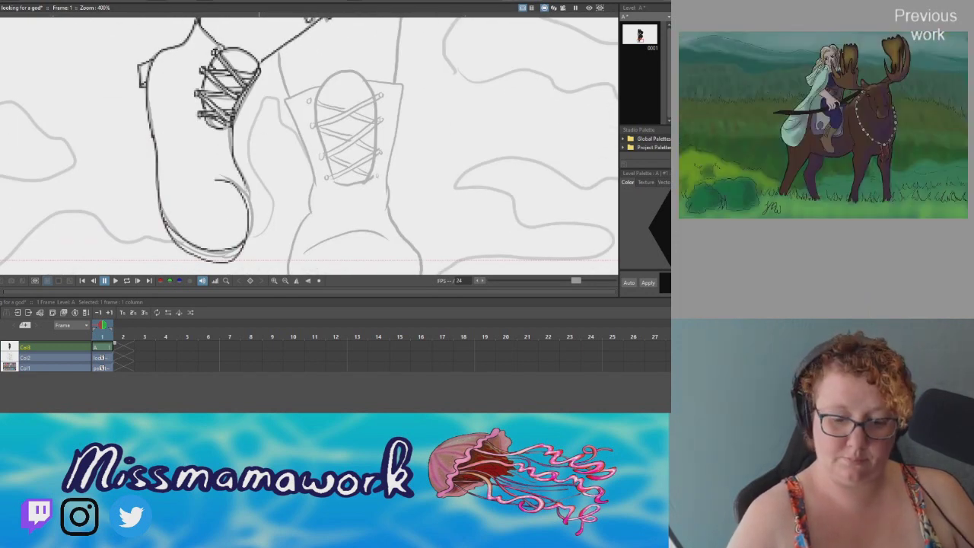
scroll(309, 144, "up", 5)
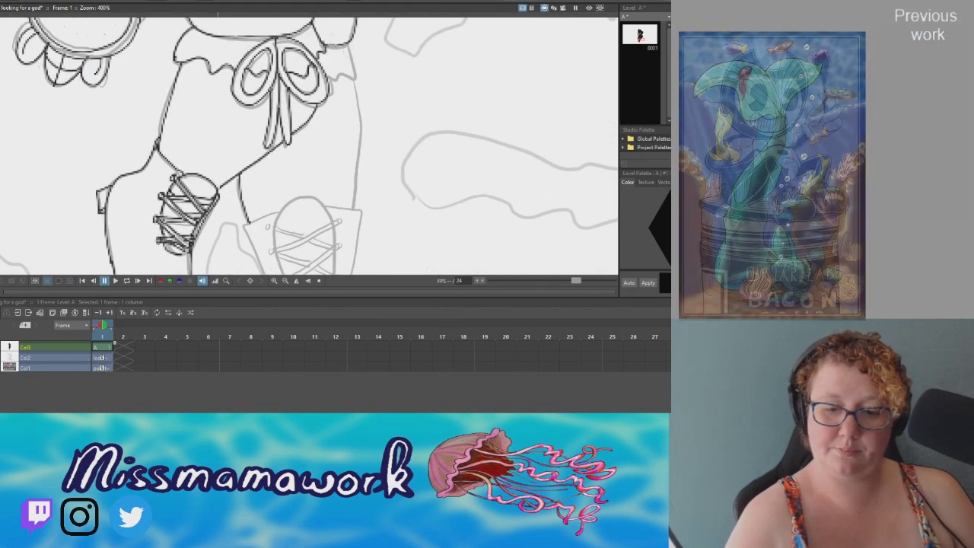
scroll(308, 145, "down", 5)
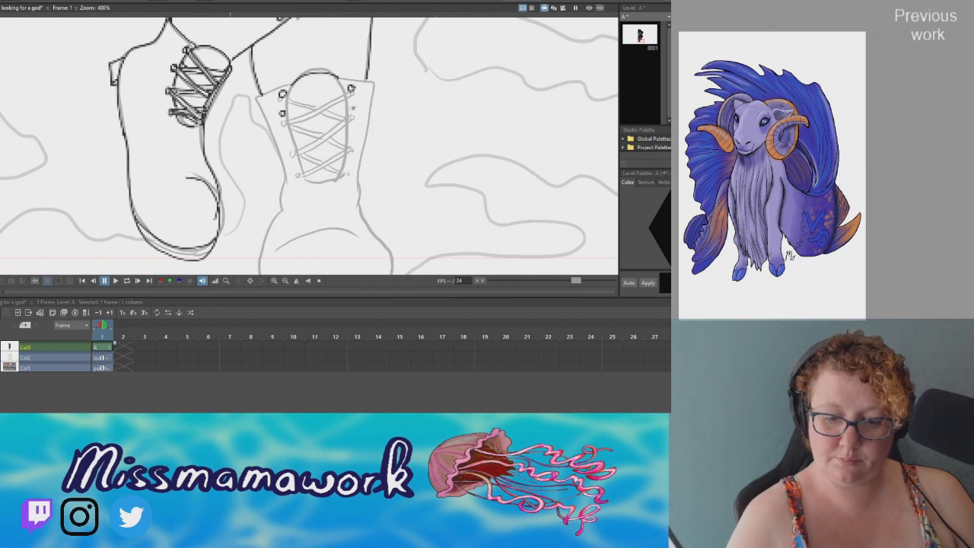
Ink the right boot's eyelets and its crisscross laces.
left_click_drag(350, 108, 352, 111)
left_click_drag(286, 137, 288, 140)
left_click_drag(287, 93, 353, 110)
left_click_drag(288, 114, 352, 131)
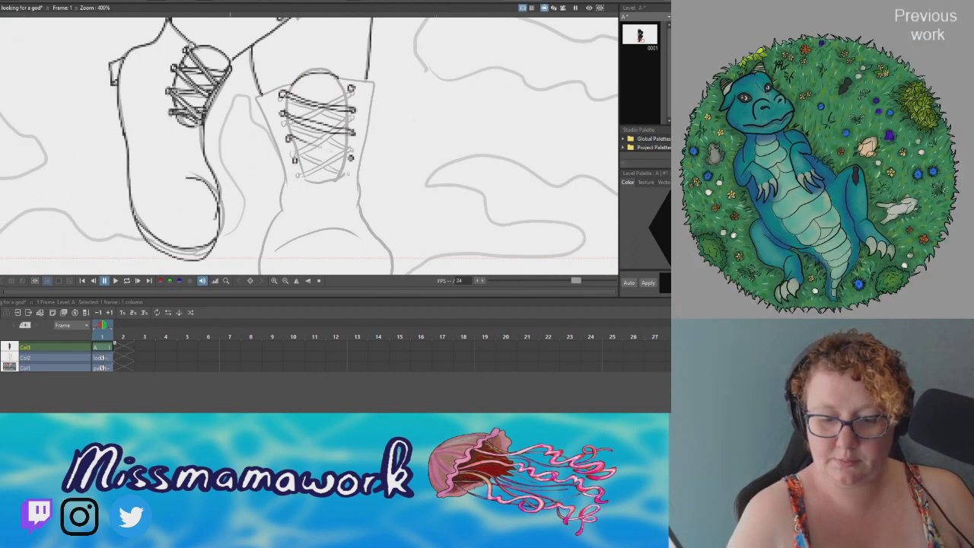
left_click_drag(292, 154, 335, 162)
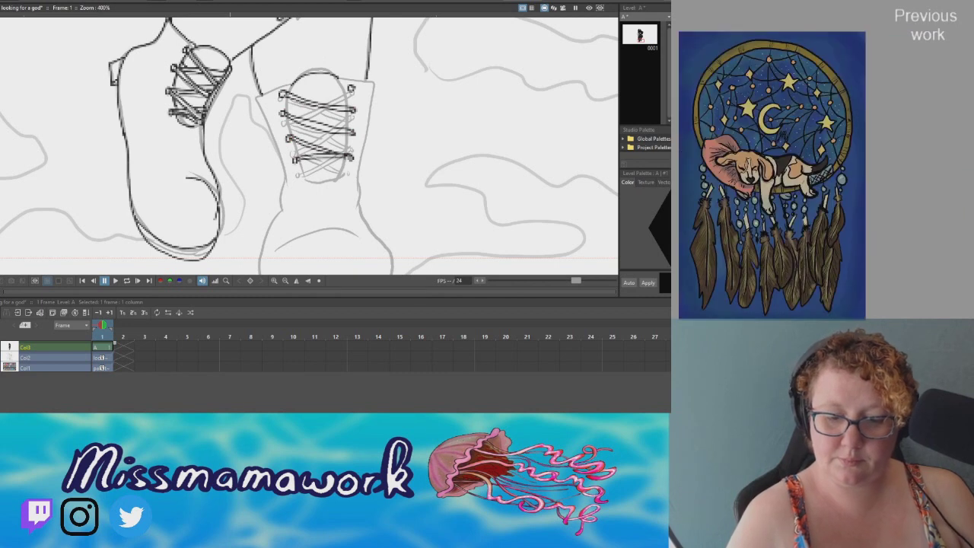
left_click_drag(287, 135, 353, 108)
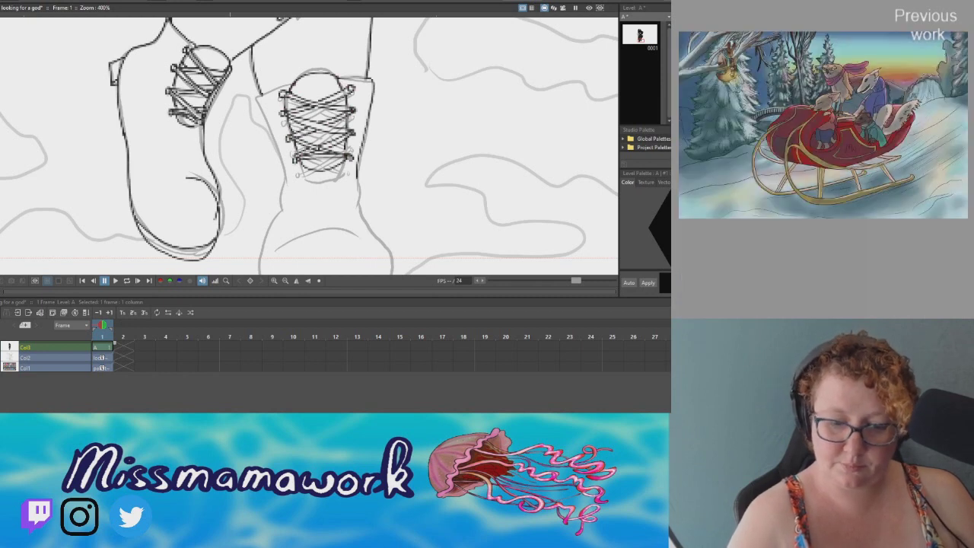
Ink the outline of the right boot's toe and sole.
scroll(309, 145, "down", 2)
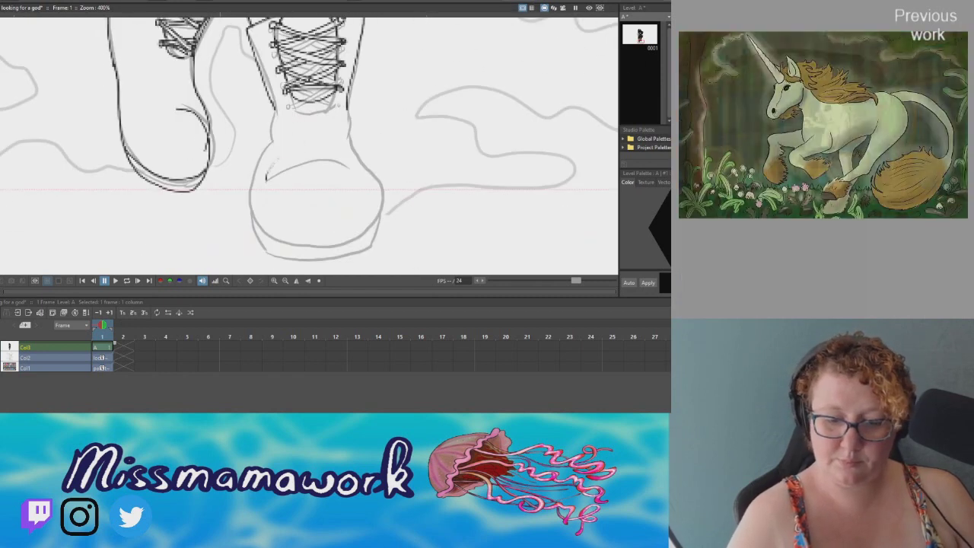
left_click_drag(273, 111, 380, 207)
left_click_drag(358, 144, 381, 220)
left_click_drag(268, 203, 256, 242)
mouse_move(261, 233)
left_mouse_down()
mouse_move(367, 254)
mouse_move(356, 246)
left_mouse_up()
Insert a new empty column and view the whole drawing at 50%.
right_click(370, 236)
left_click(285, 283)
left_click(286, 281)
left_click(285, 281)
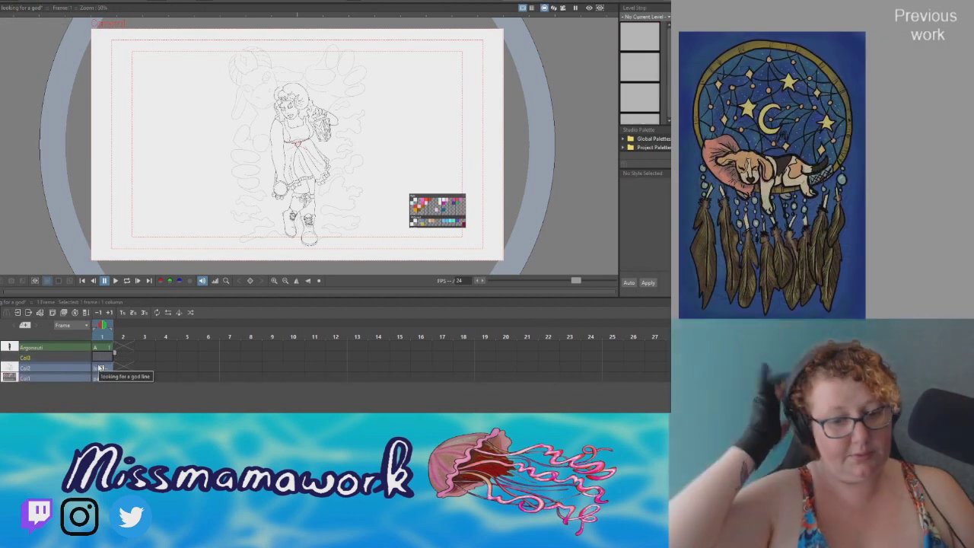
scroll(273, 137, "up", 2)
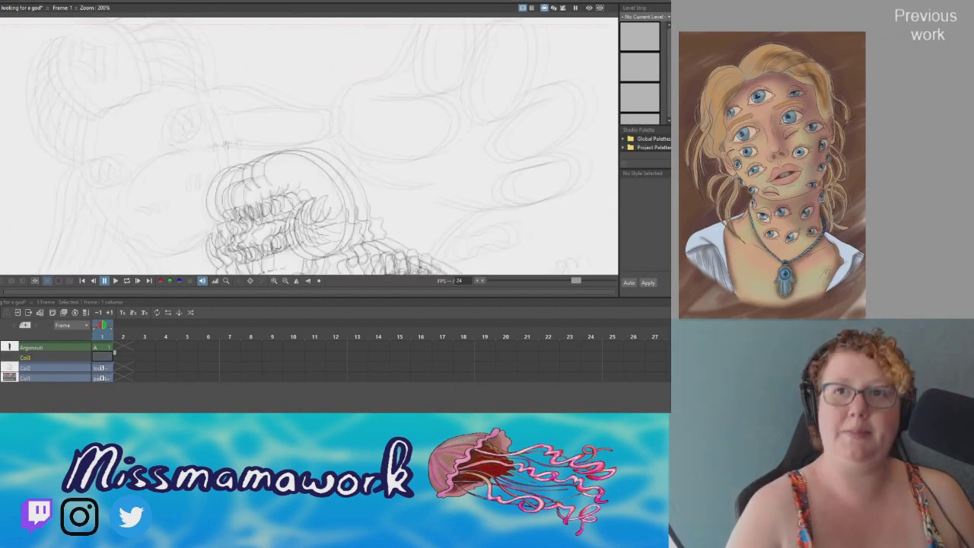
Start a new level in Col3 and ink the ram's curled horn outline.
left_click_drag(187, 140, 233, 115)
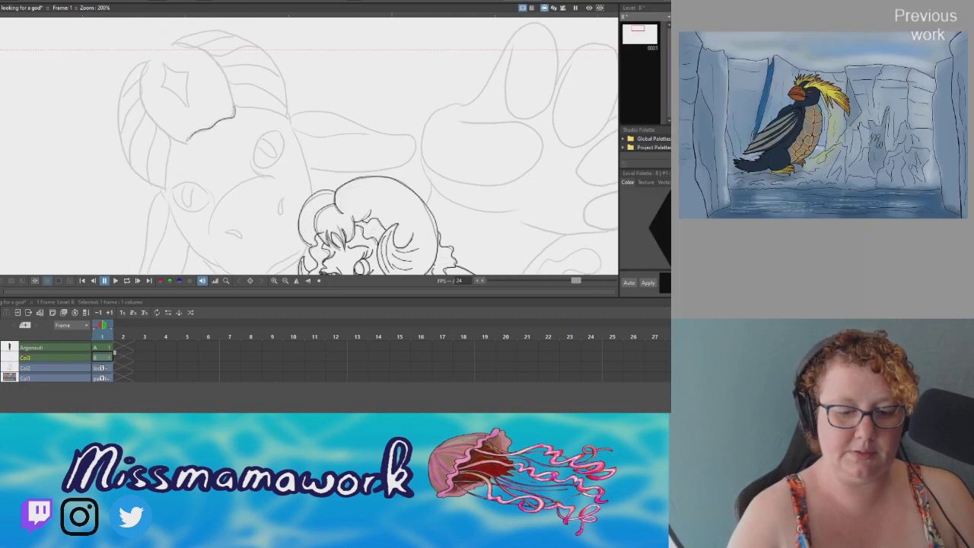
left_click_drag(142, 77, 119, 131)
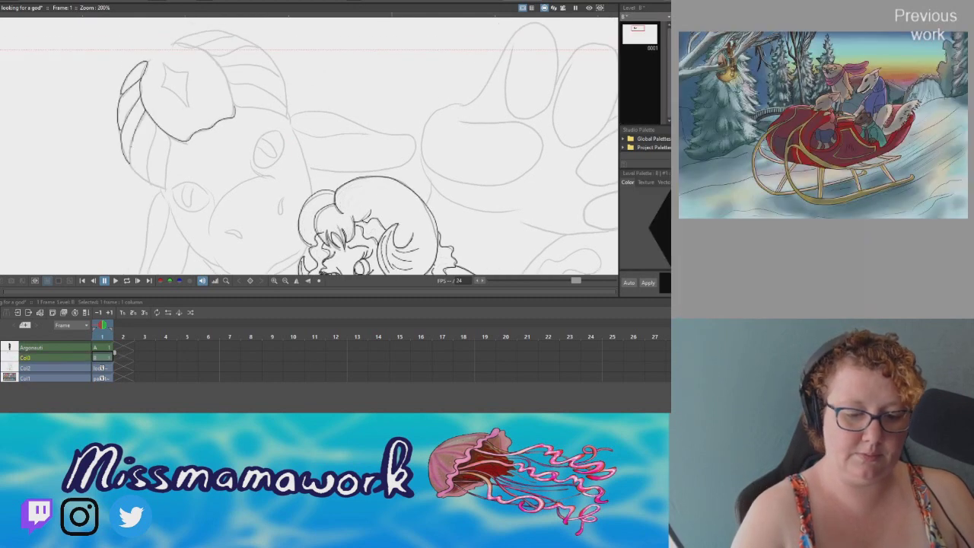
left_click_drag(149, 180, 163, 186)
right_click(163, 184)
key("Escape")
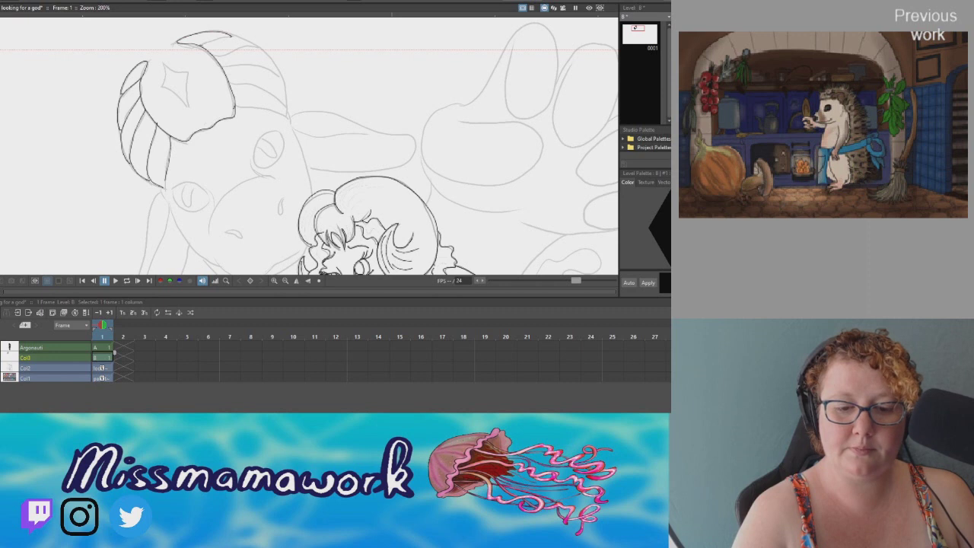
left_click_drag(201, 46, 271, 62)
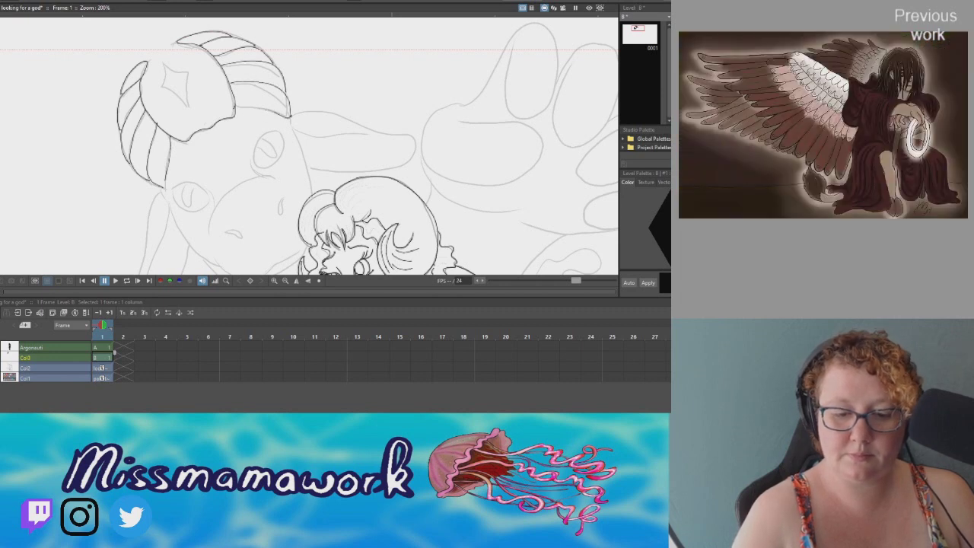
Ink short strokes on the ram's face and the outline around its eye.
left_click_drag(365, 228, 312, 133)
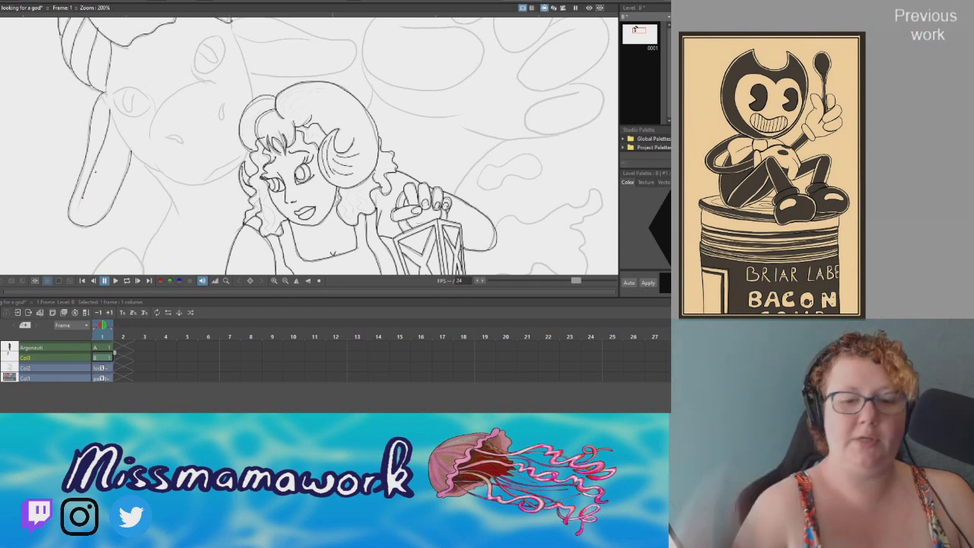
left_click_drag(278, 56, 273, 81)
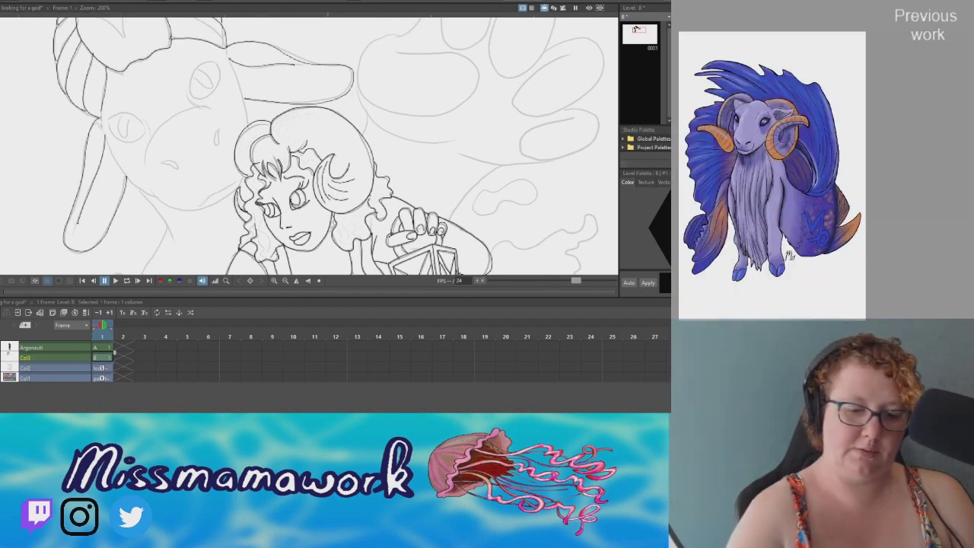
right_click(247, 122)
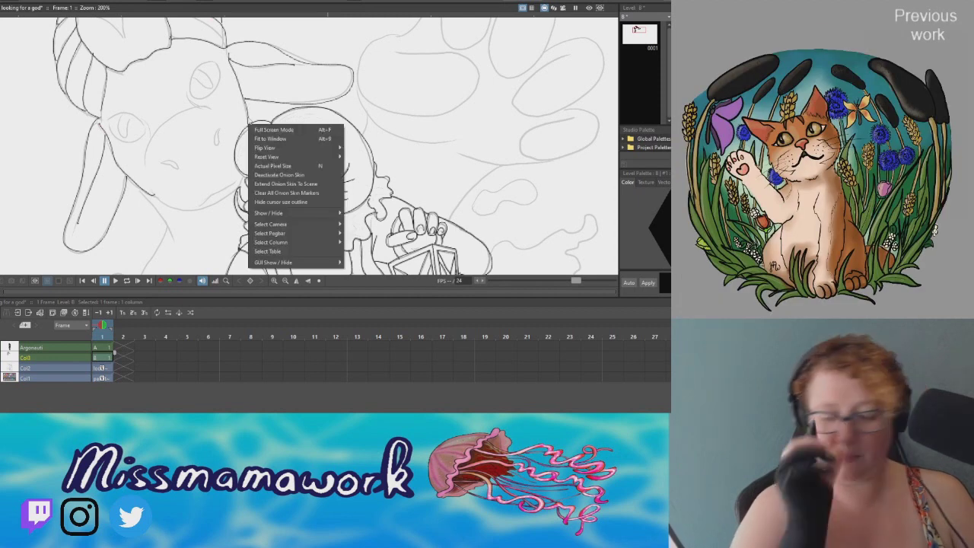
key("Escape")
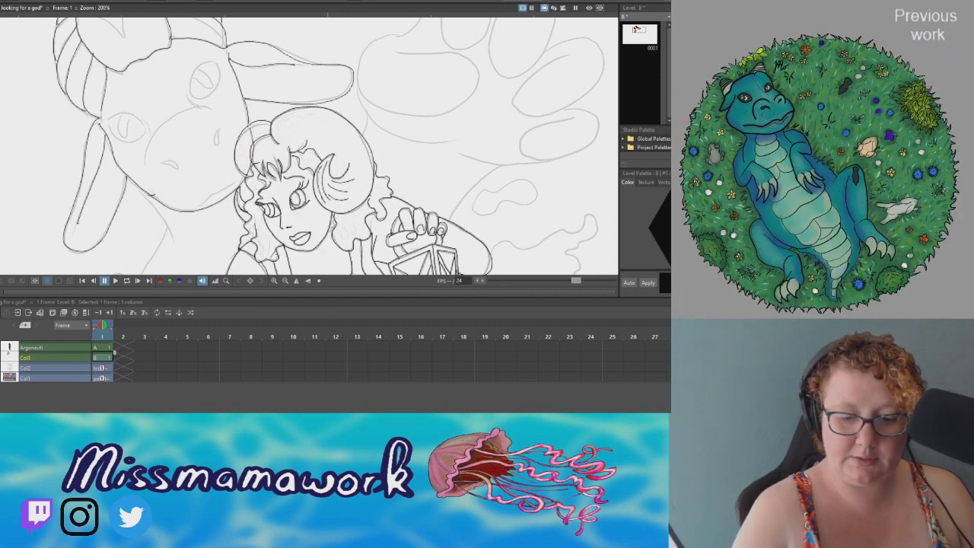
left_click_drag(217, 128, 218, 143)
left_click_drag(161, 161, 178, 165)
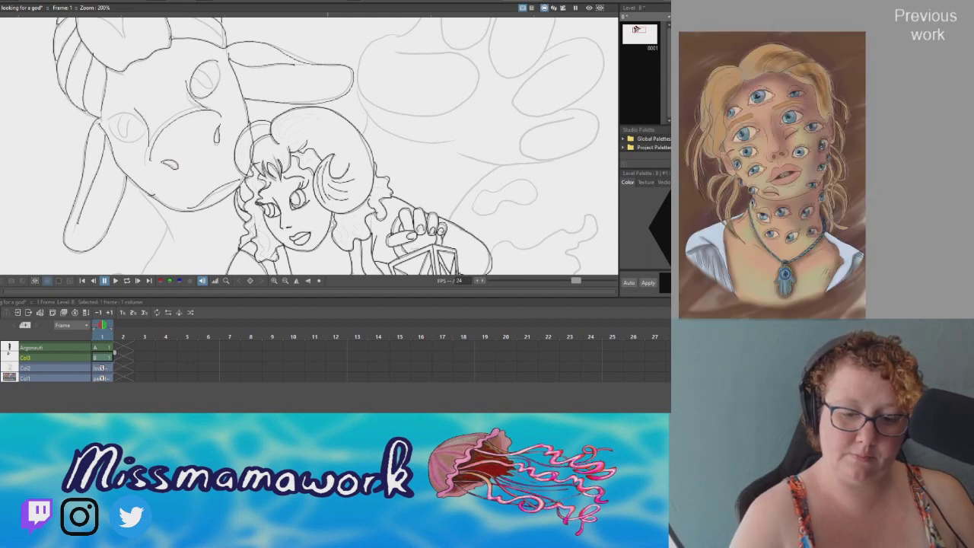
left_click_drag(218, 61, 216, 90)
left_click_drag(191, 85, 212, 76)
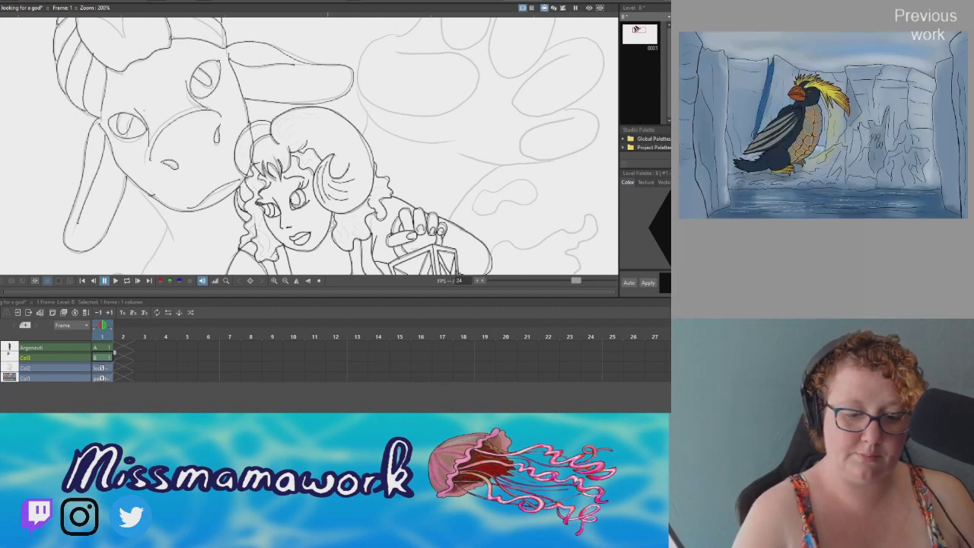
Rename Col3 to 'head' and insert a new empty column above it.
left_click(44, 356)
type("head")
key("Return")
key("alt+0")
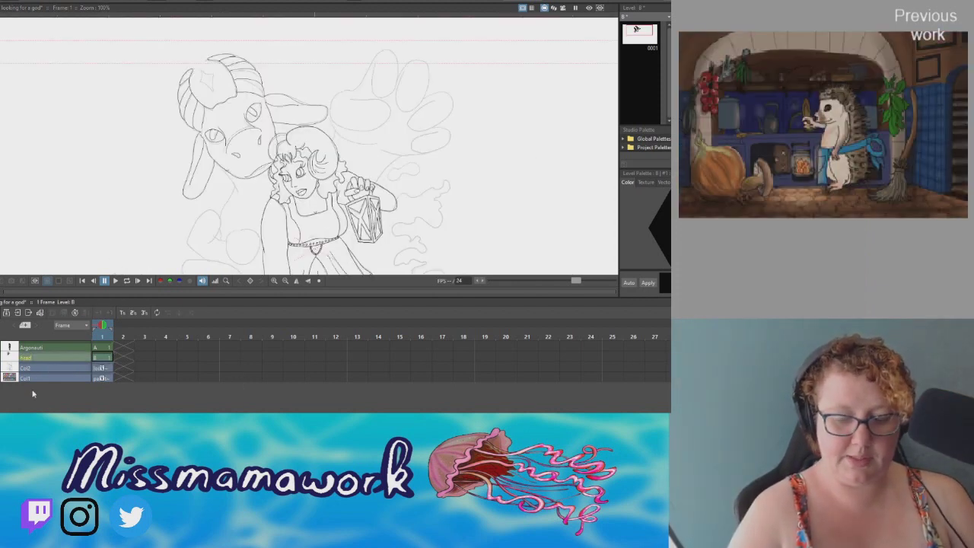
right_click(42, 357)
left_click(76, 190)
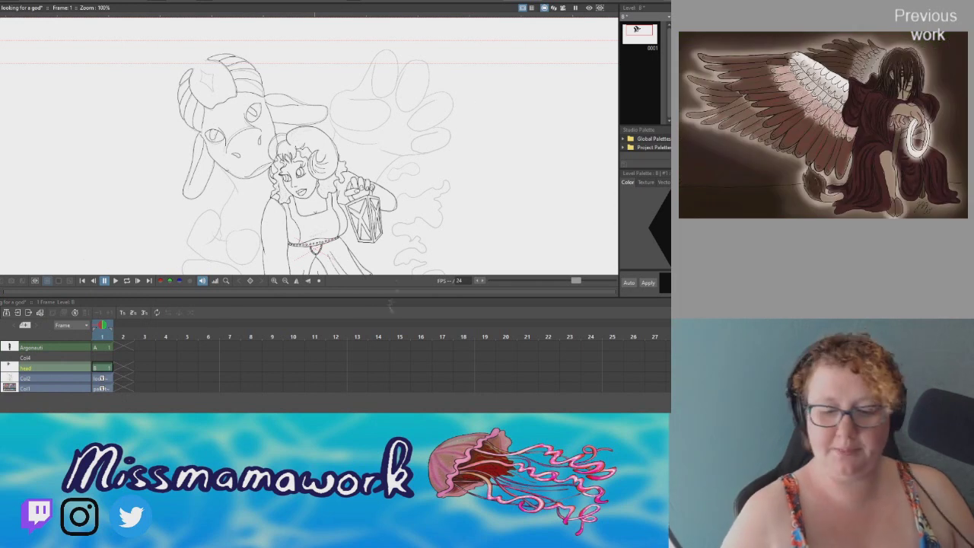
Ink the big hand's finger outlines and the palm's lower line.
scroll(354, 184, "up", 2)
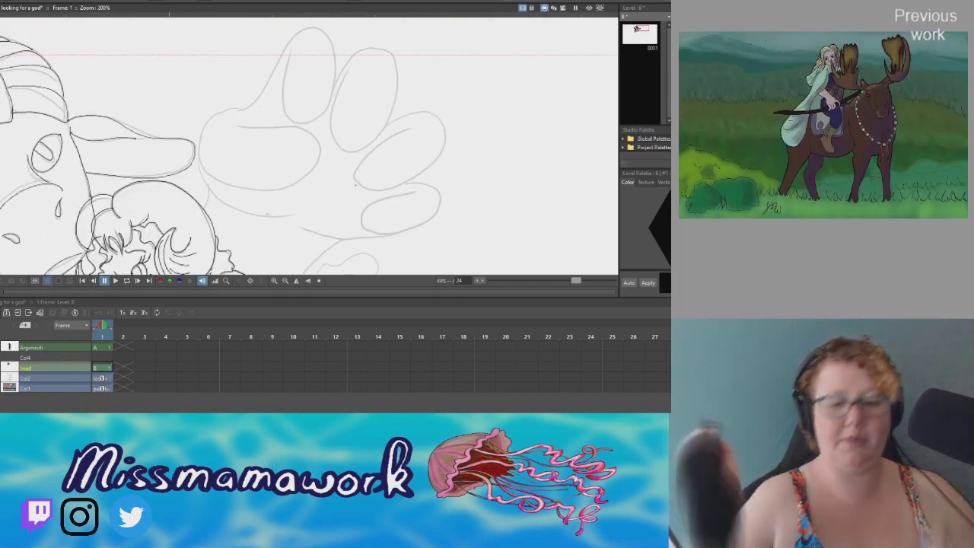
left_click_drag(297, 226, 346, 239)
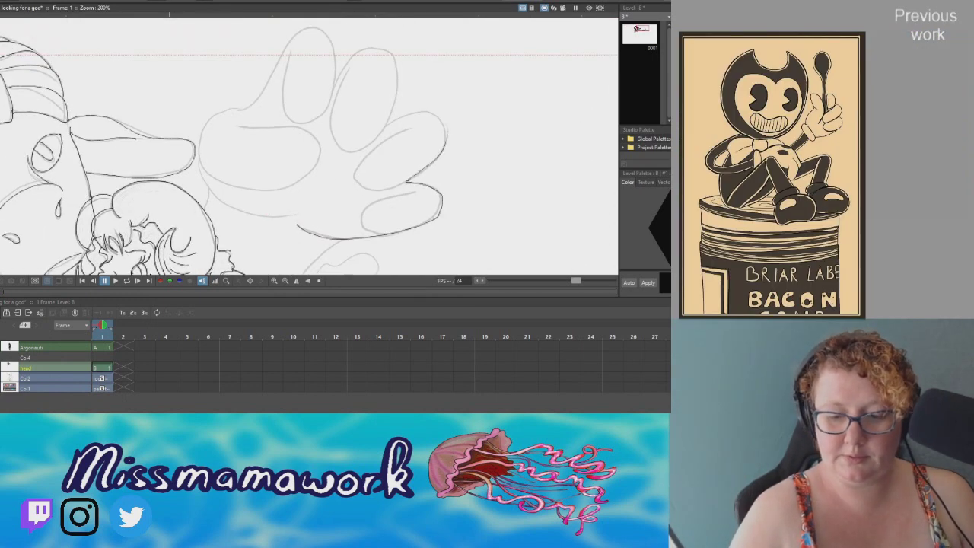
left_click_drag(389, 121, 447, 145)
left_click_drag(364, 52, 397, 118)
left_click_drag(225, 201, 281, 206)
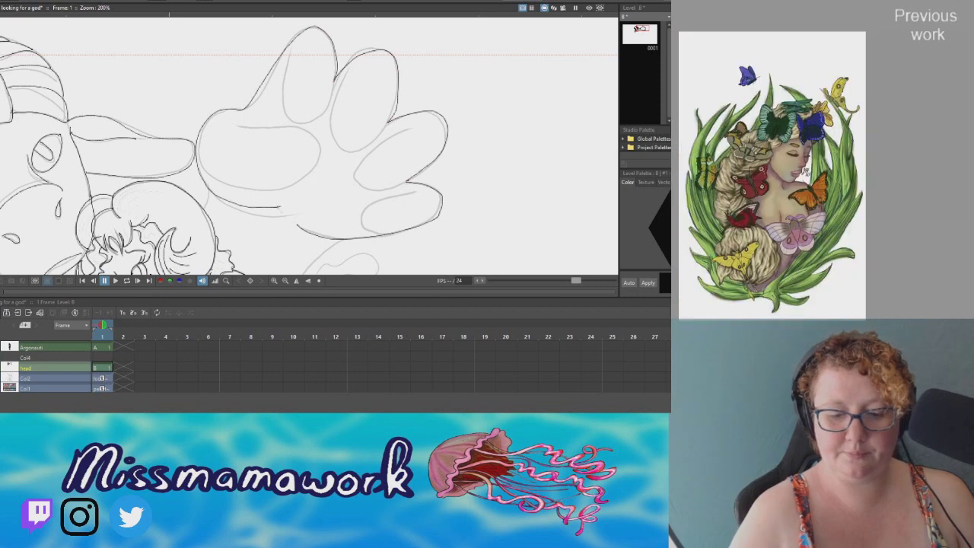
left_click_drag(318, 162, 198, 156)
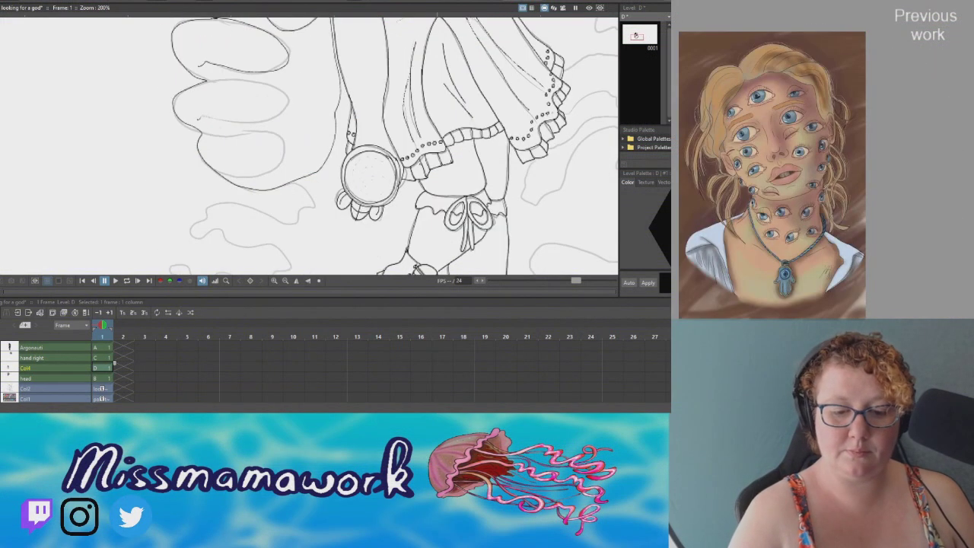
Rename Col4 to 'hand left' and insert a new empty column below head.
double_click(25, 368)
type("hand left")
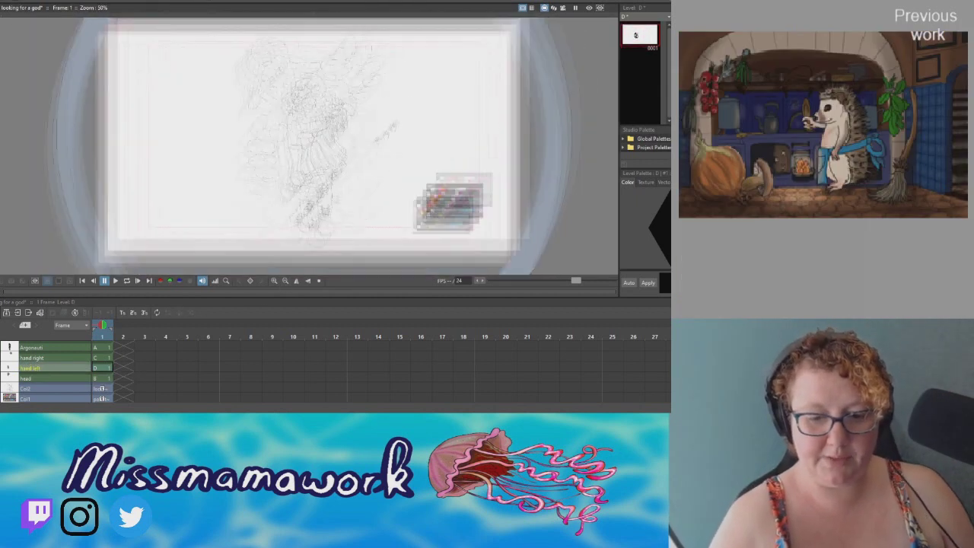
left_click(40, 378)
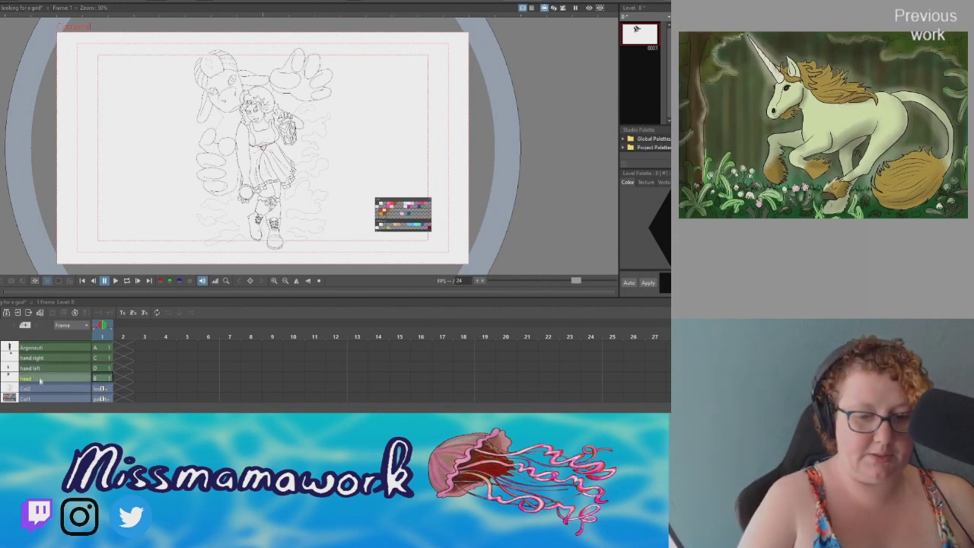
right_click(39, 381)
left_click(83, 250)
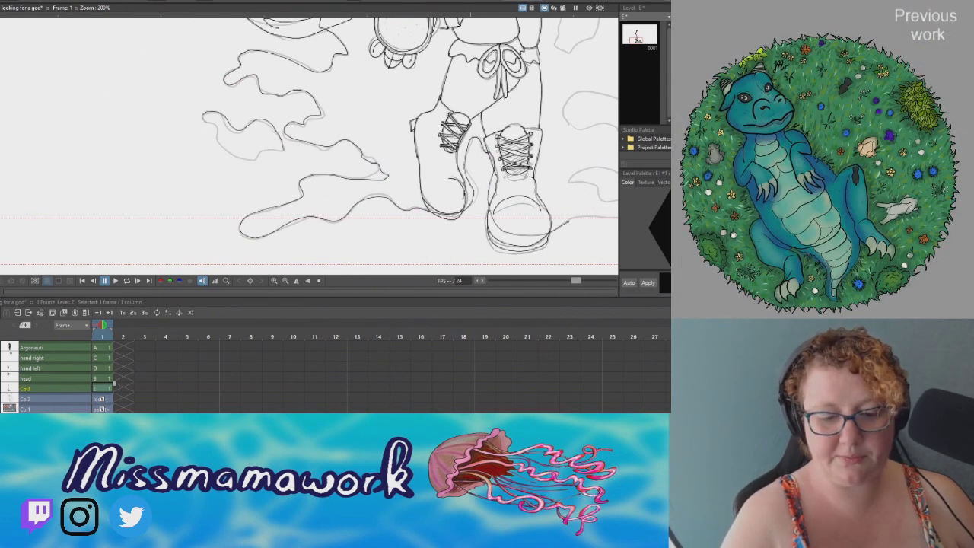
Trace the smoke-swirl outlines near the boots, beside the skirt and by the lantern.
left_click_drag(494, 152, 99, 137)
left_click_drag(171, 156, 251, 194)
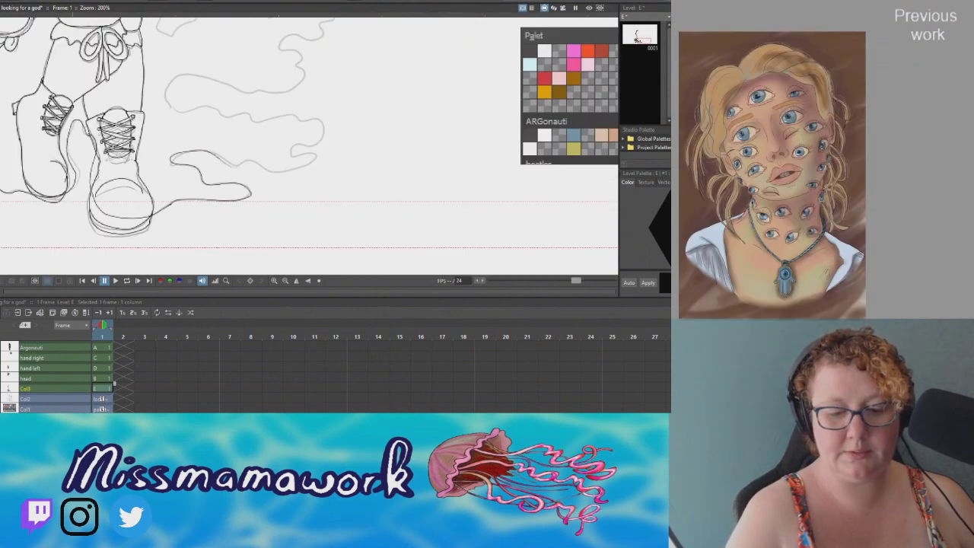
left_click_drag(228, 115, 292, 75)
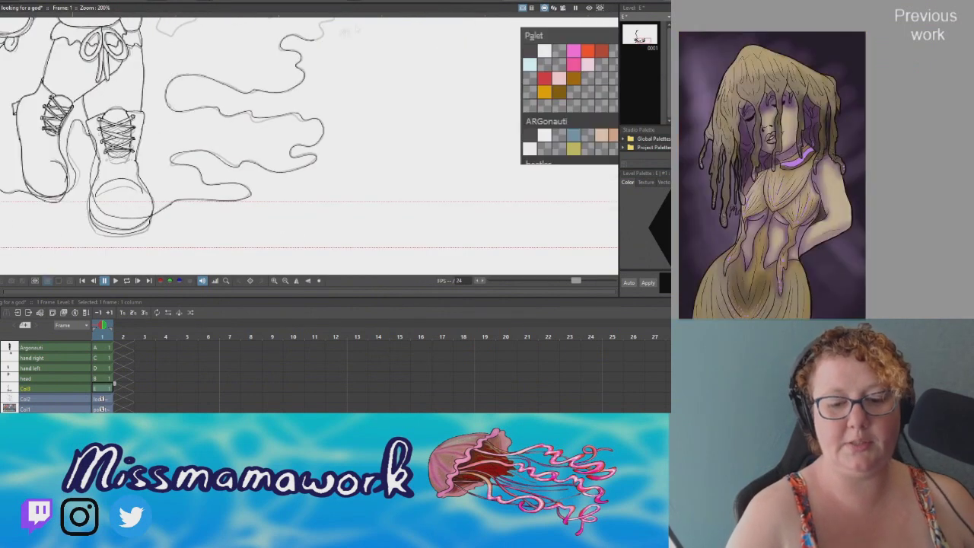
left_click_drag(305, 137, 391, 270)
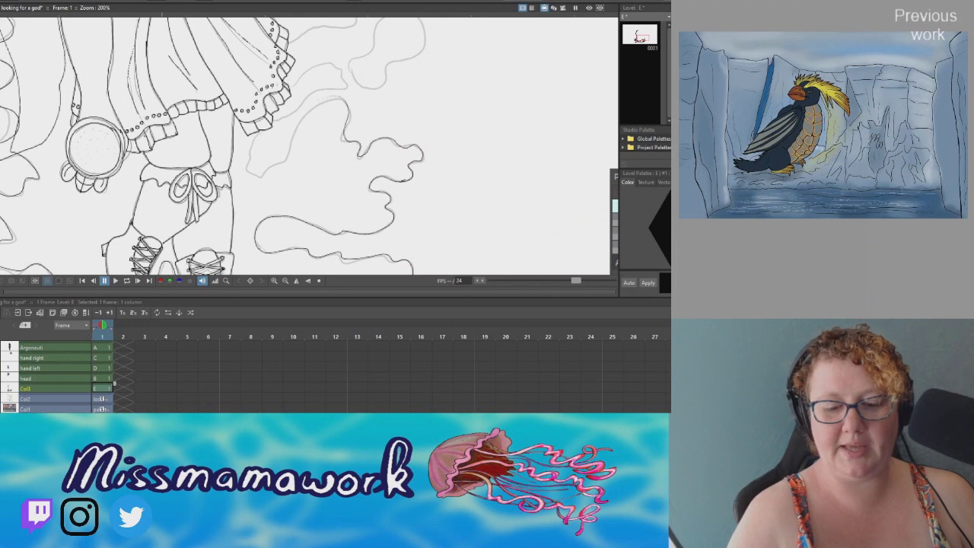
left_click_drag(346, 99, 248, 174)
left_click_drag(371, 55, 387, 79)
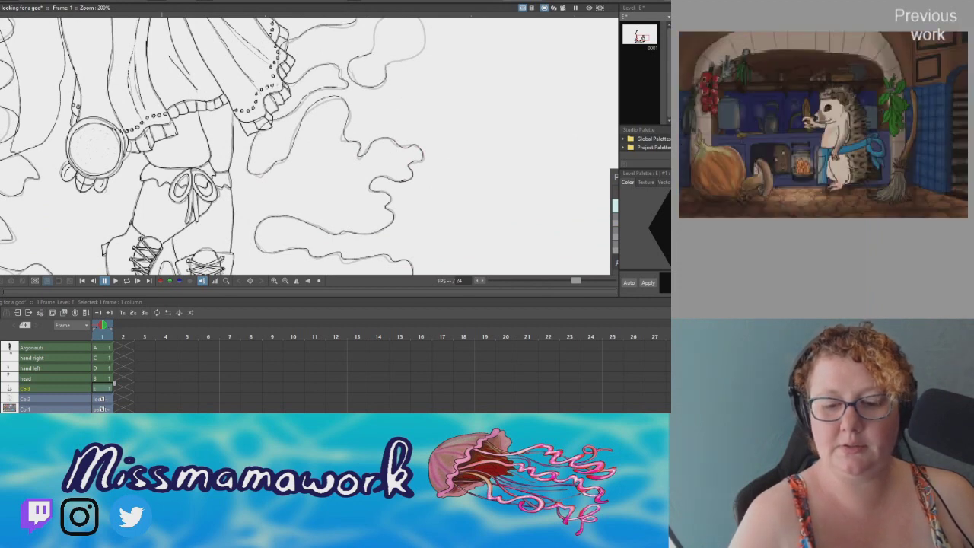
left_click_drag(358, 23, 381, 160)
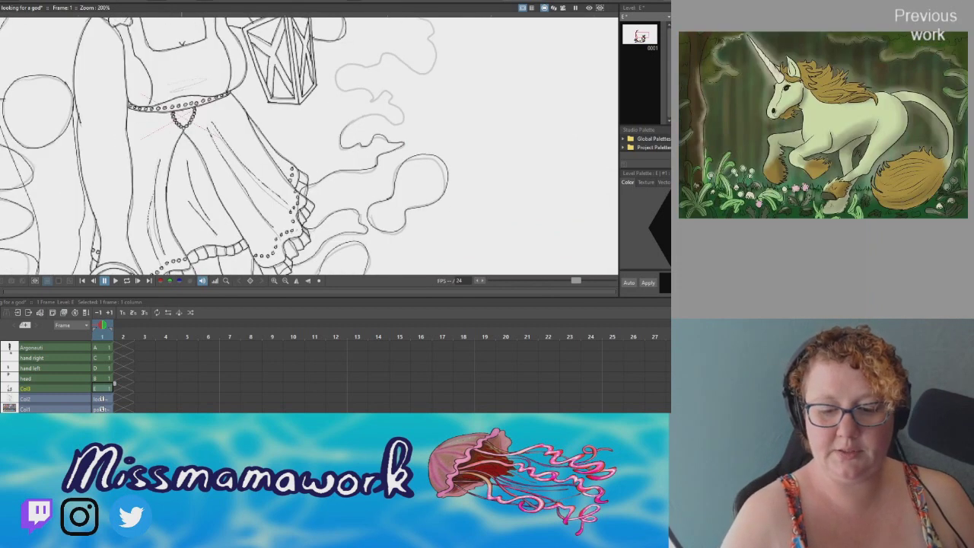
mouse_move(339, 84)
left_mouse_down()
mouse_move(434, 45)
mouse_move(468, 156)
mouse_move(487, 110)
left_mouse_up()
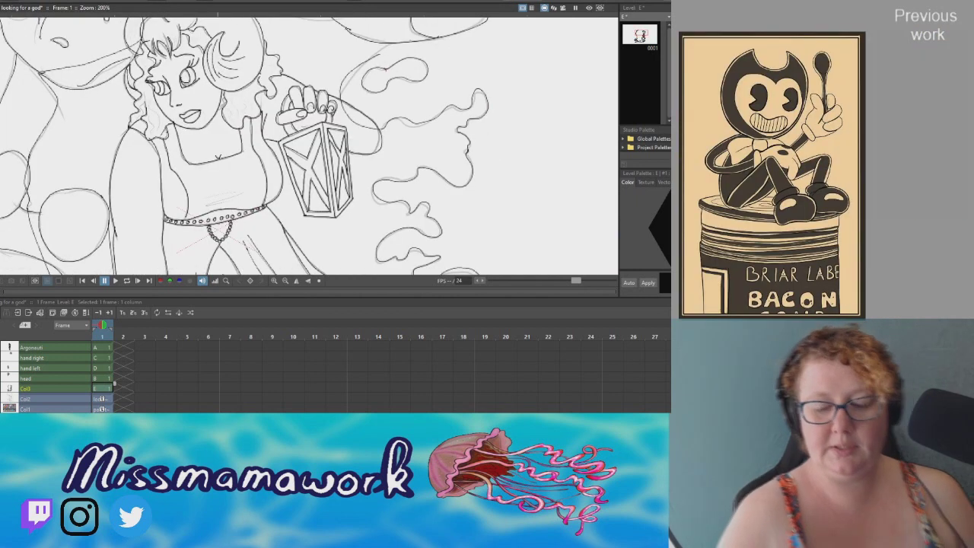
scroll(305, 145, "up", 3)
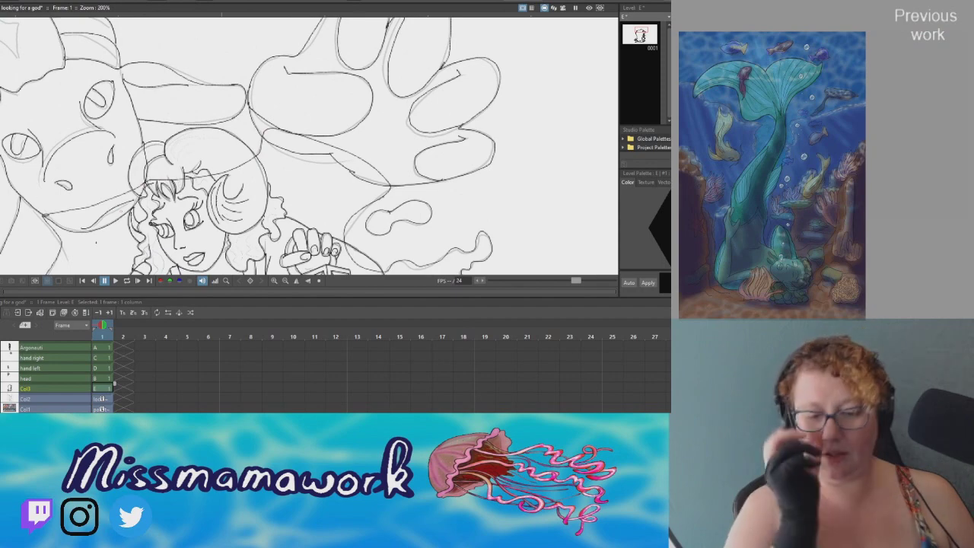